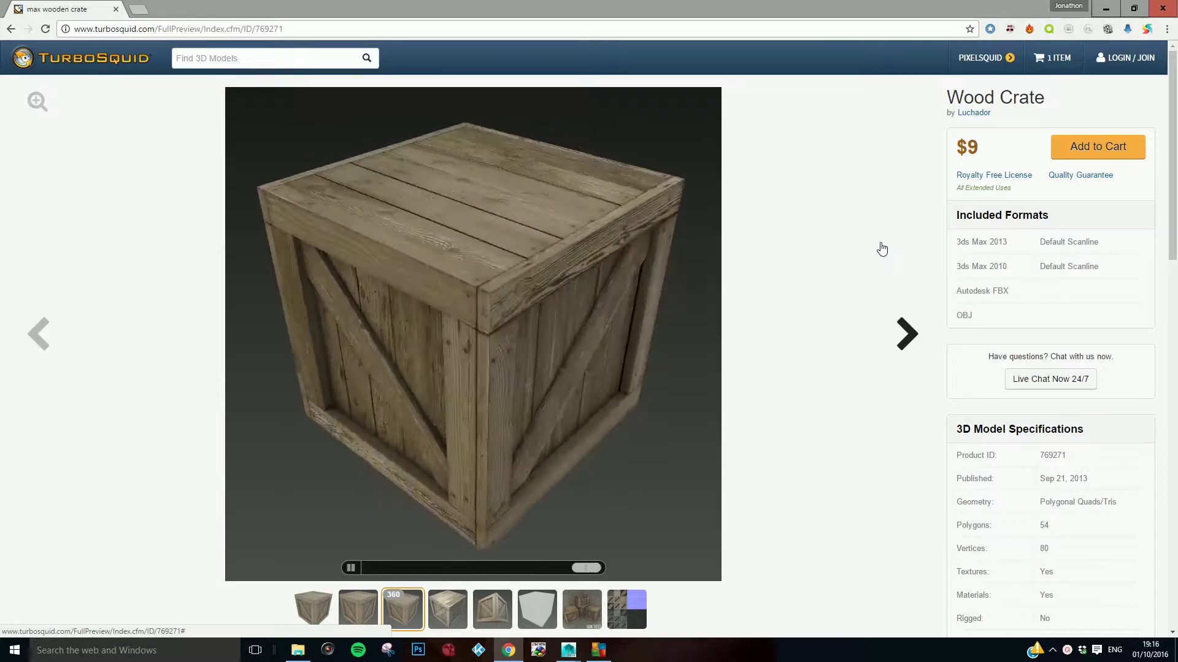
- Switch to Maya and start a new project in the Project Window
left_click(1105, 9)
mouse_move(565, 655)
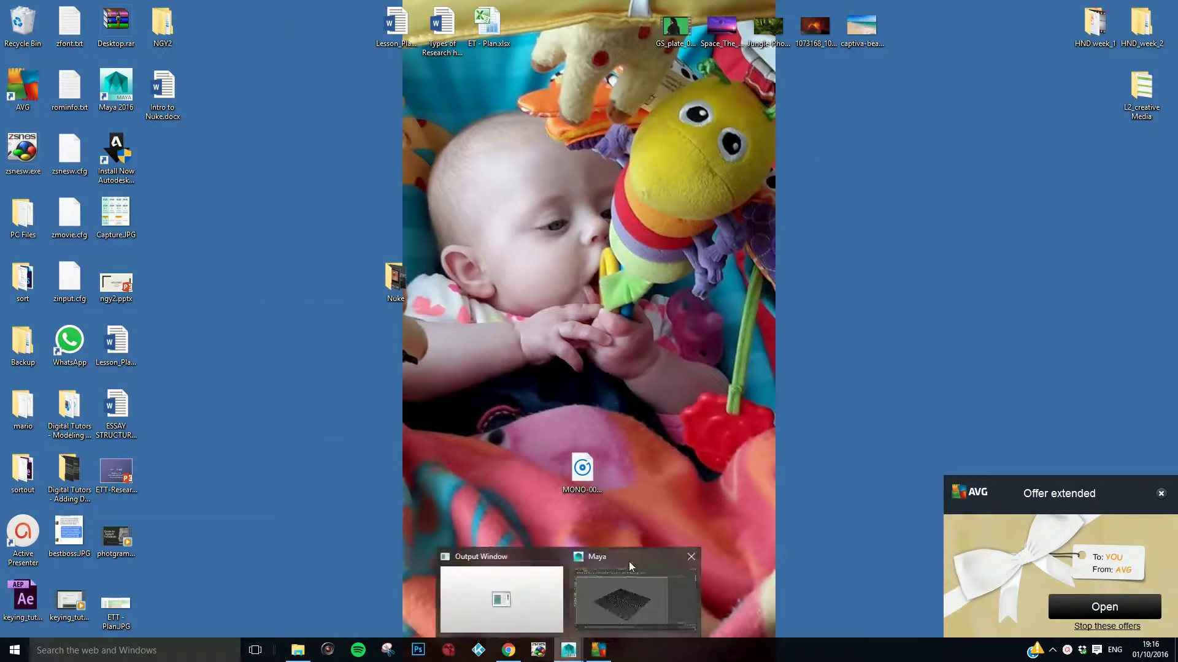
left_click(631, 570)
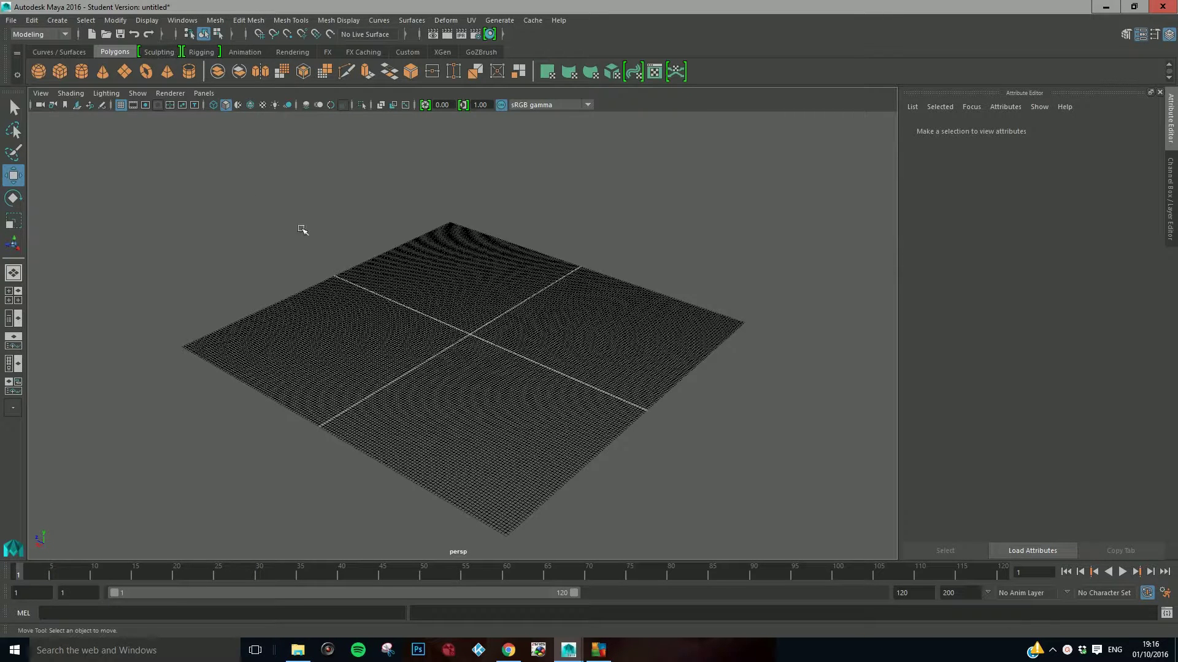
left_click(14, 22)
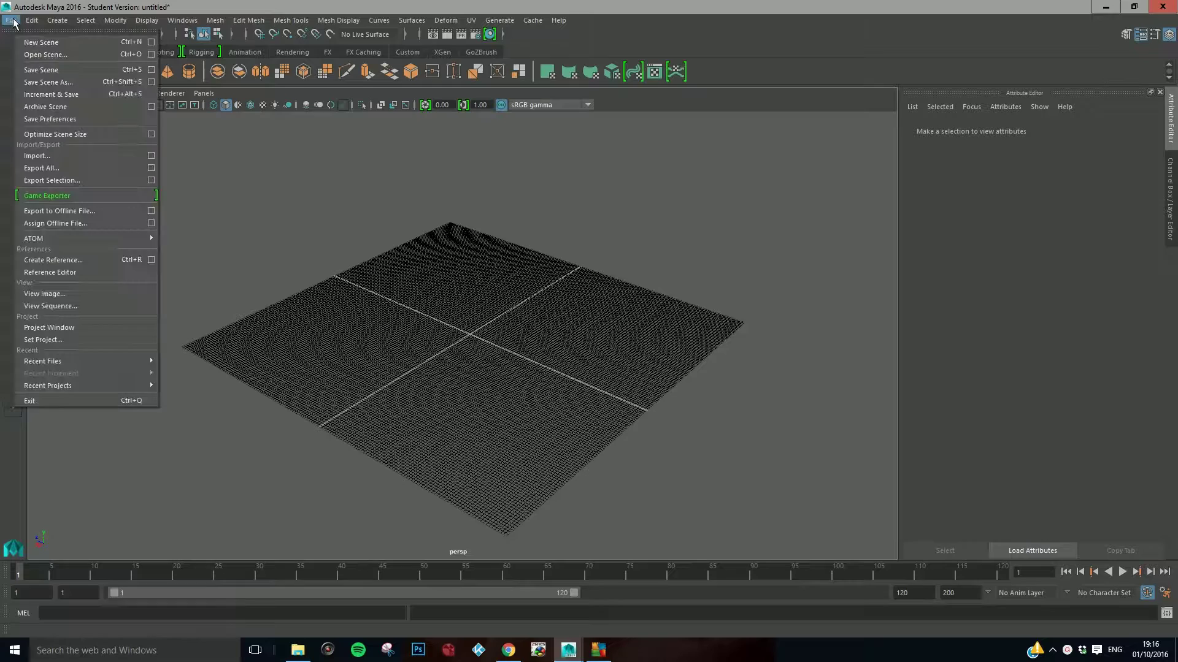
left_click(60, 330)
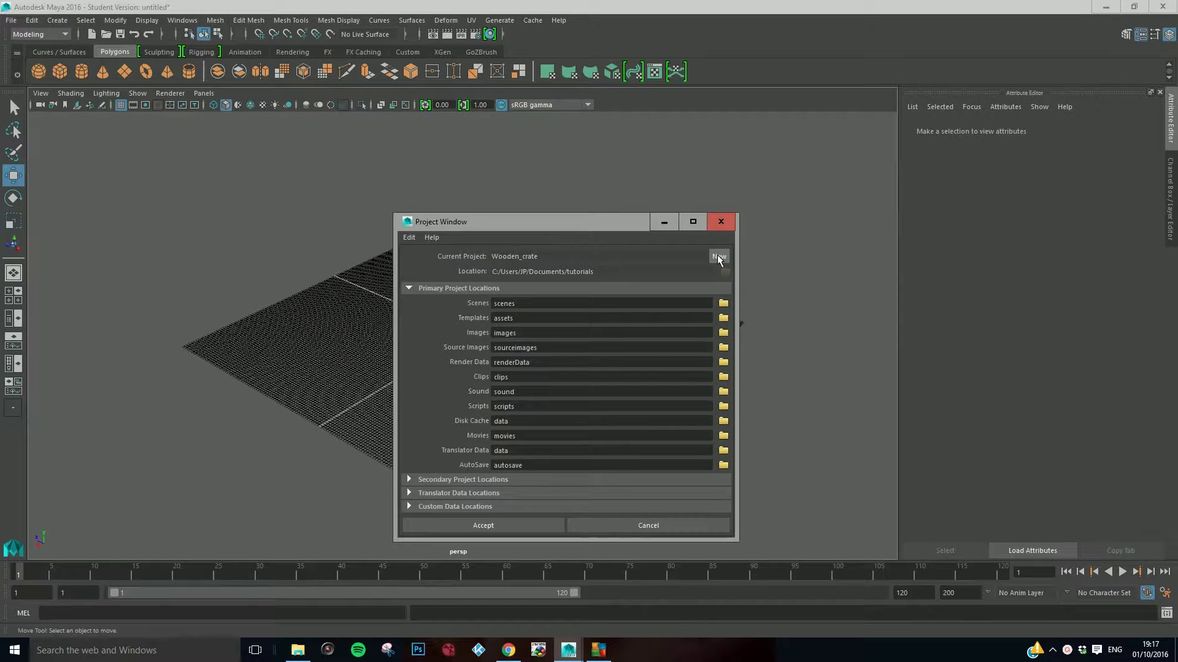
left_click(719, 257)
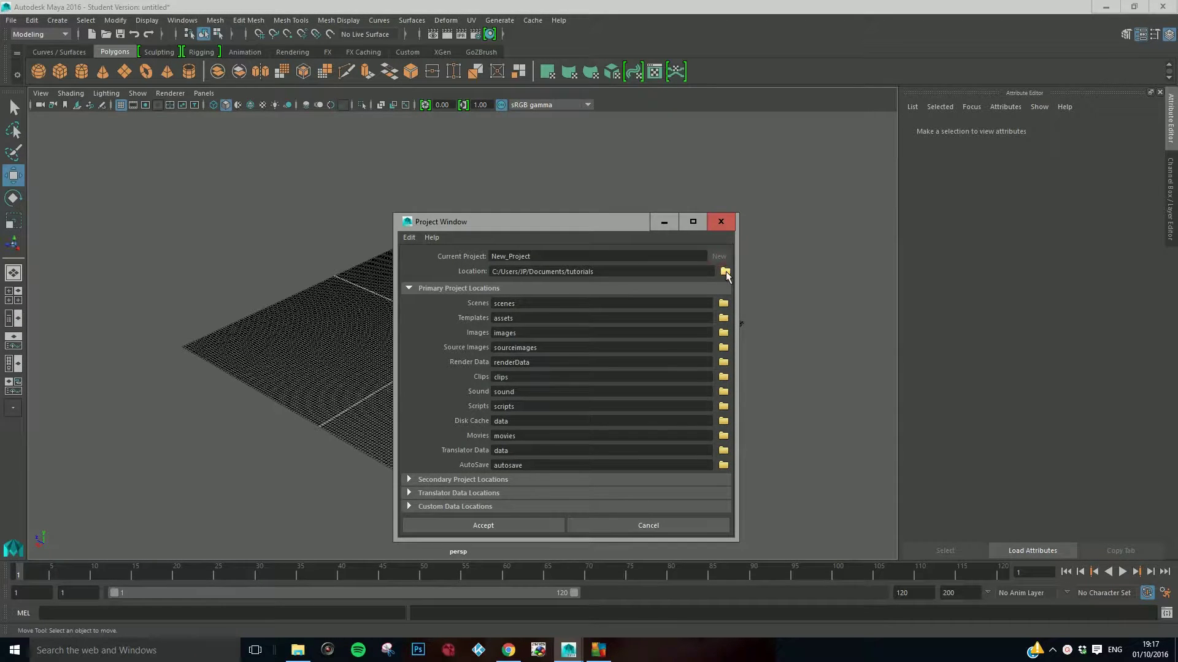
- Set the new project's location to the Maya folder inside Documents/tutorials
left_click(725, 271)
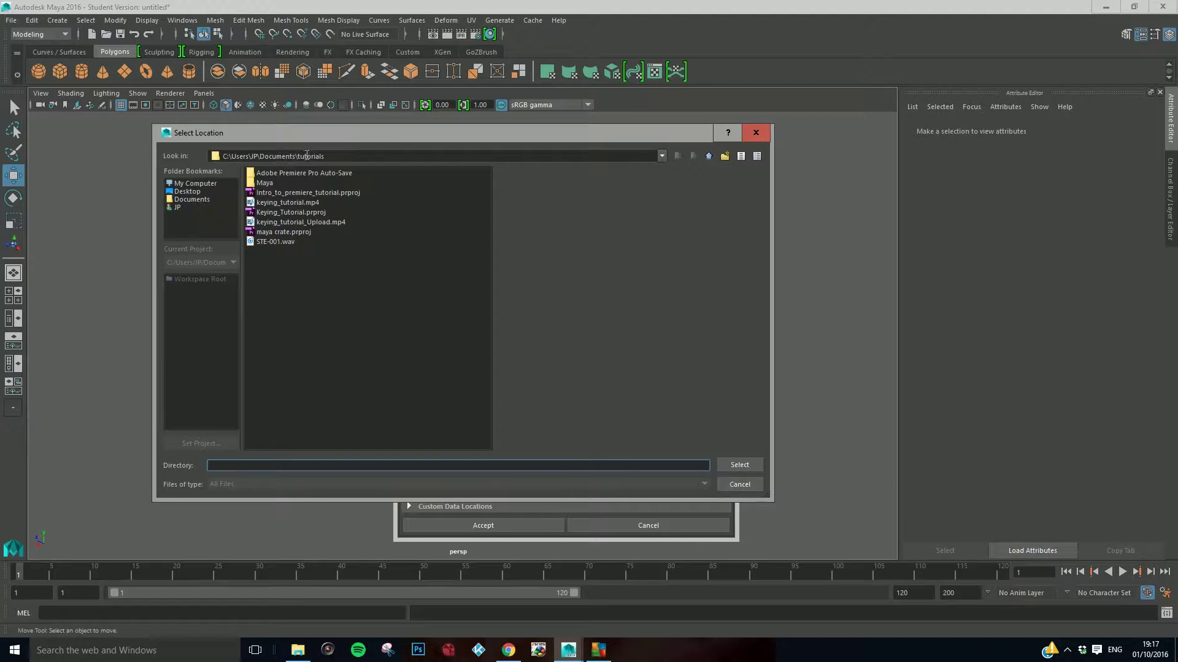
left_click(264, 183)
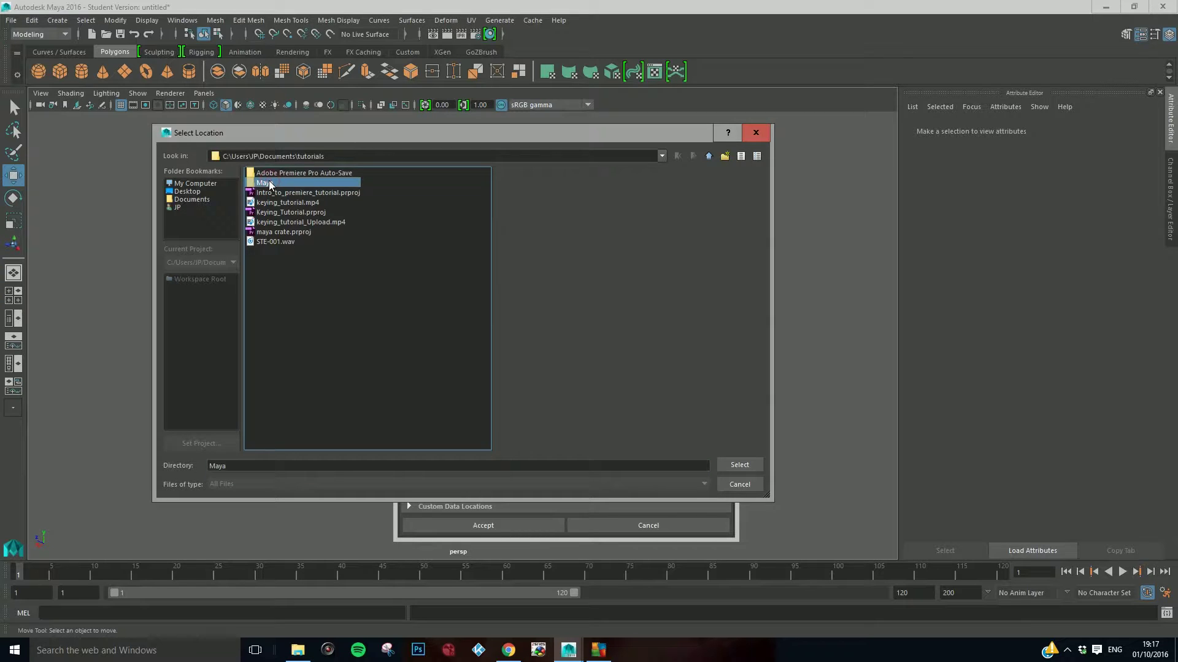
double_click(269, 183)
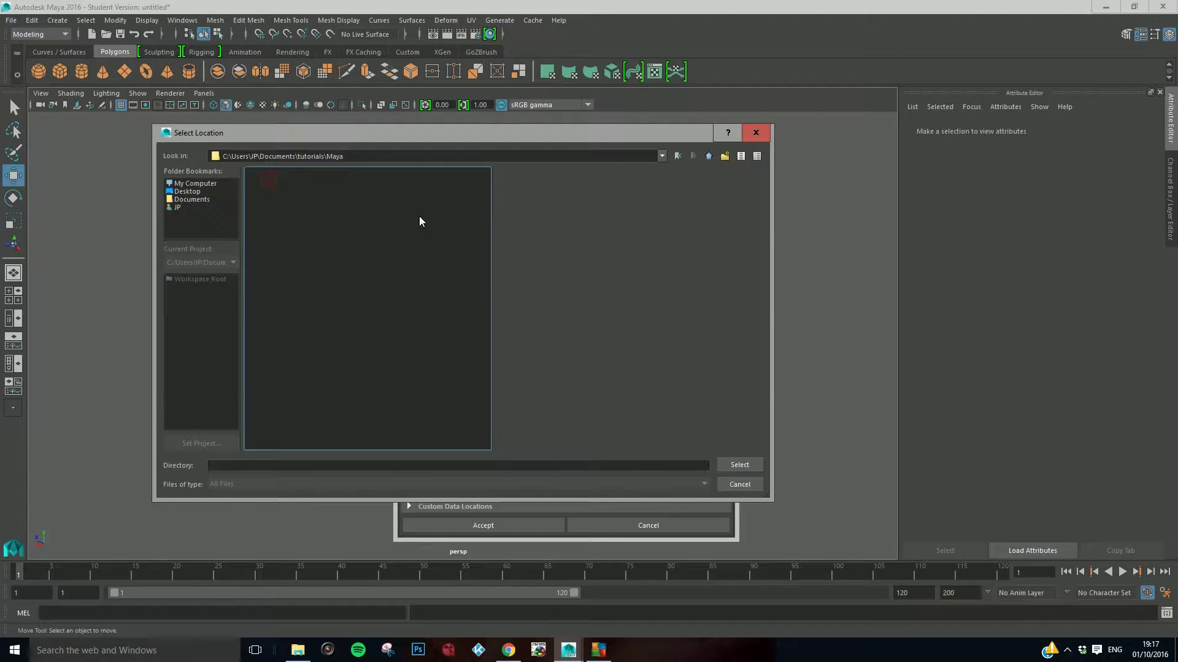
left_click(740, 467)
- Name the project "Wooden Crate" and accept the project settings to create it
left_click_drag(540, 256, 481, 260)
type("Wooden Crate")
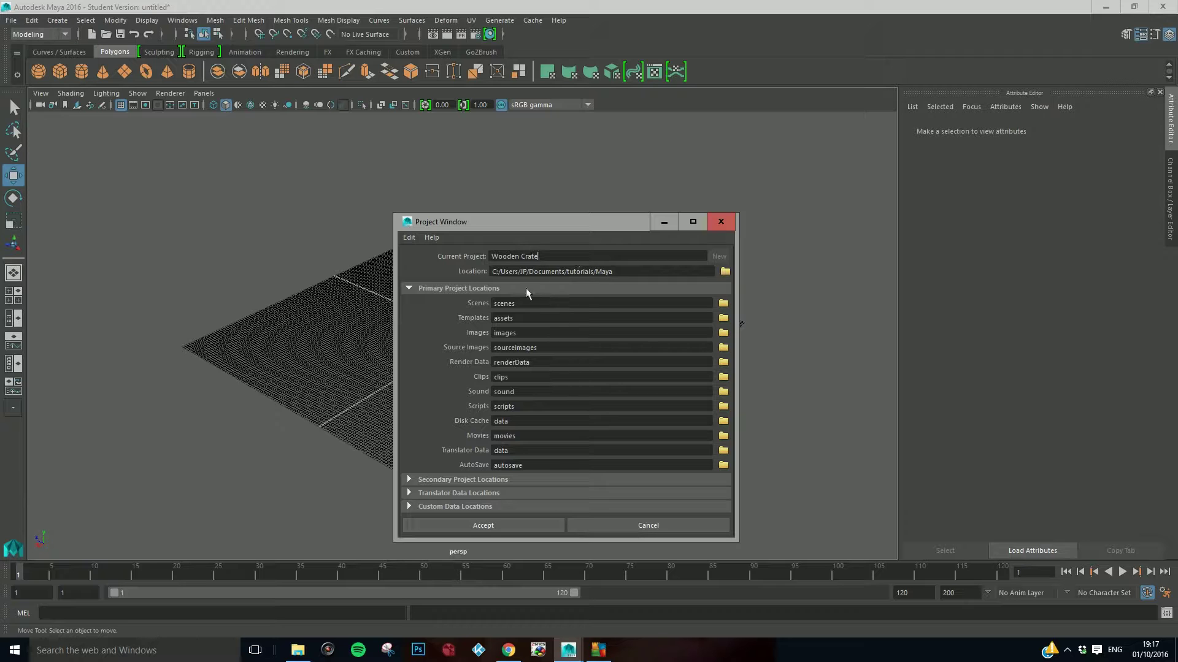
left_click(504, 524)
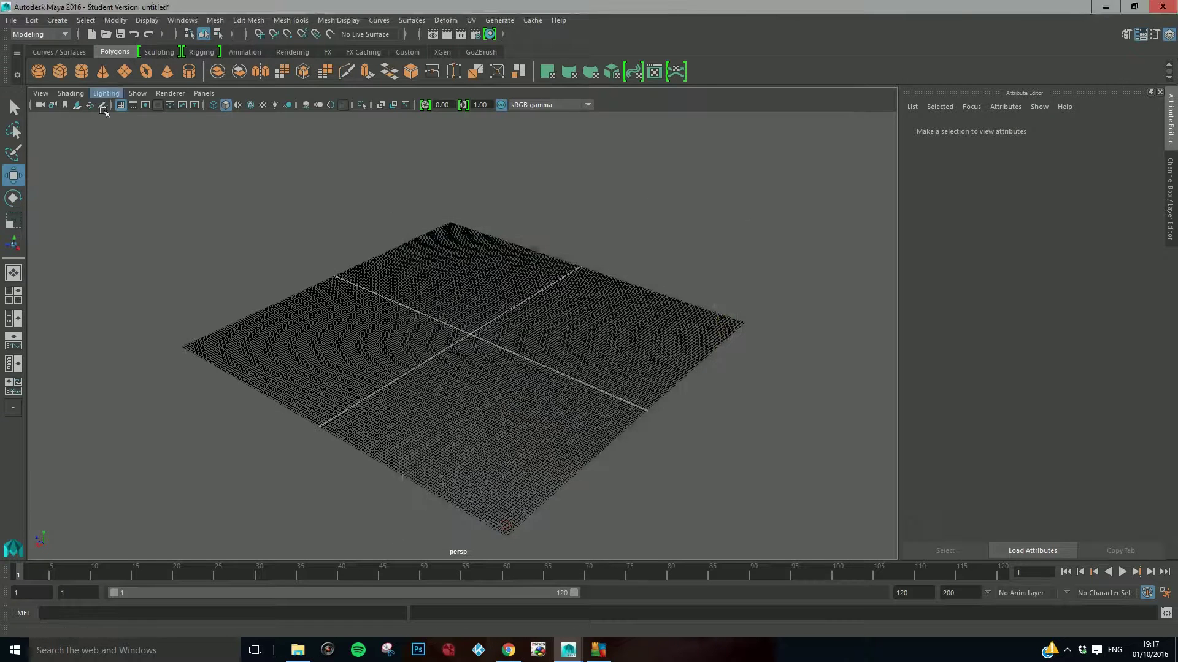
- Set the Wooden Crate folder as the current project
left_click(11, 20)
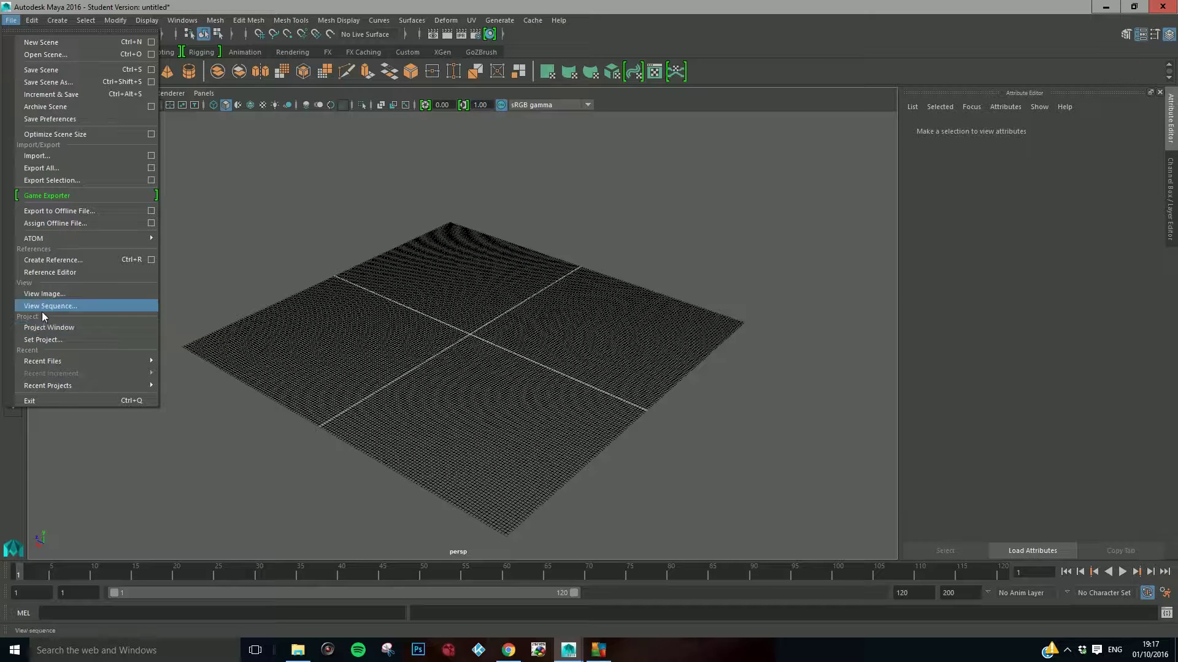
left_click(35, 341)
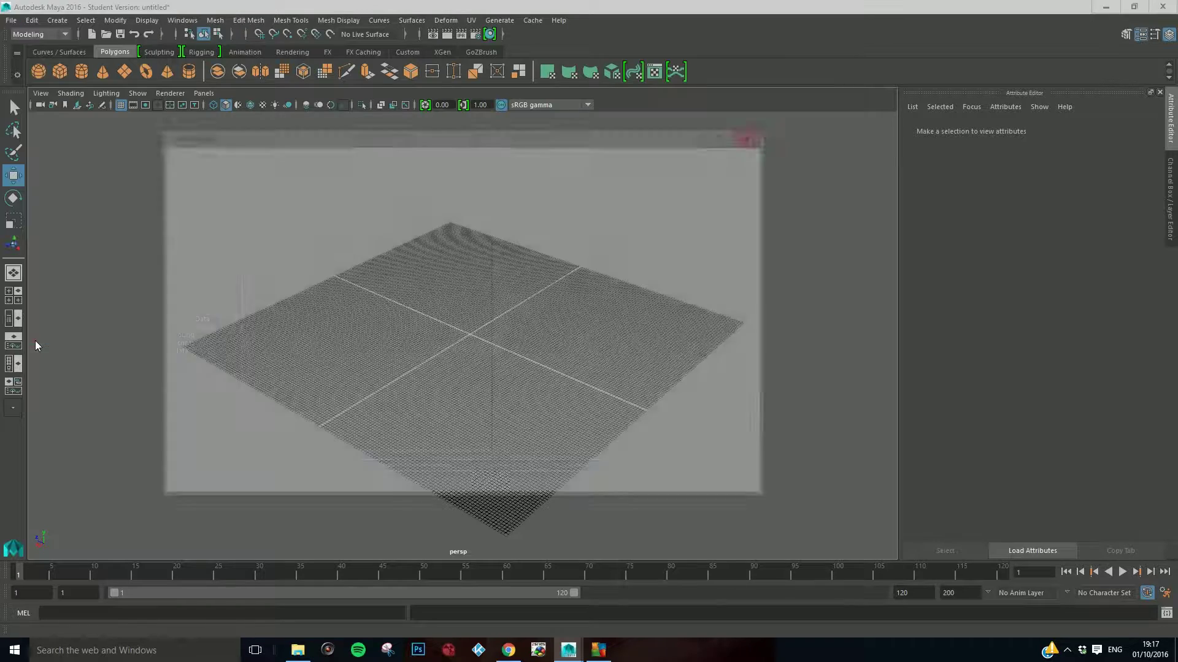
left_click(259, 173)
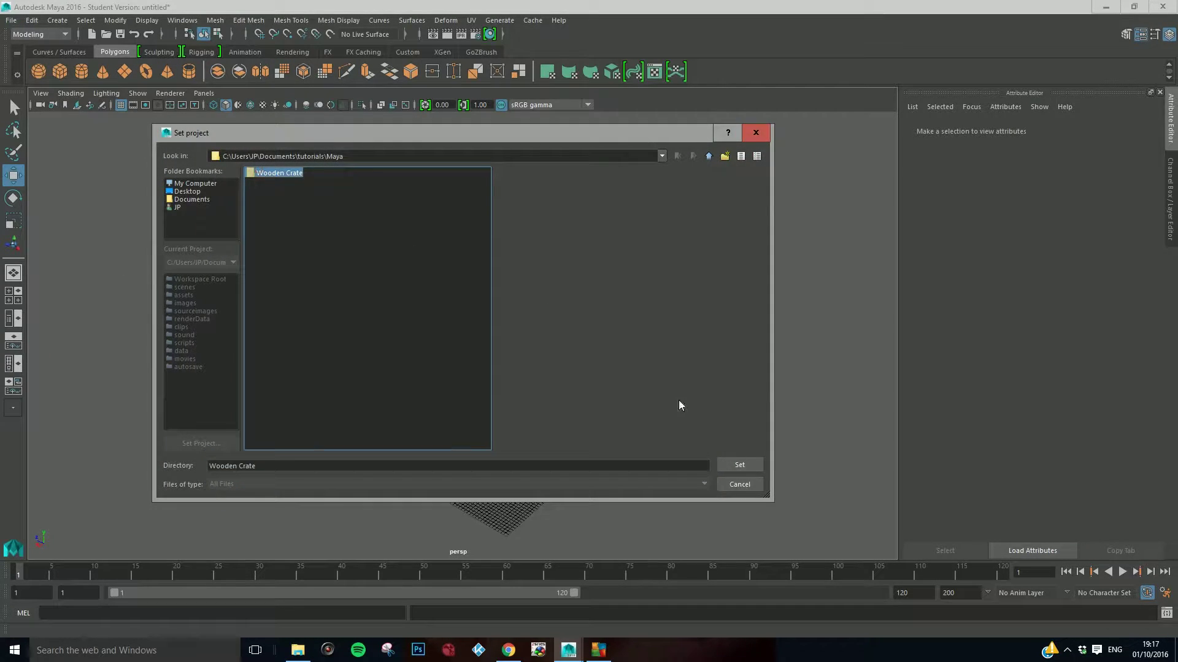
left_click(737, 466)
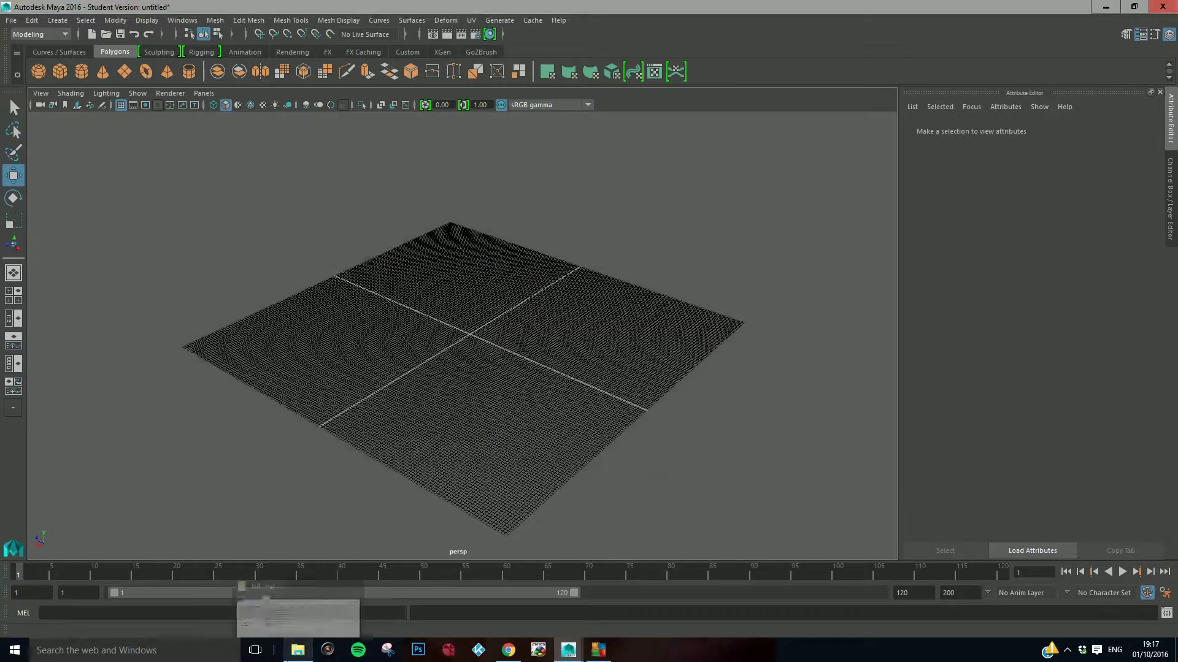
- Switch to File Explorer and examine the subfolders inside the tutorials/Maya/Wooden Crate project folder
left_click(297, 651)
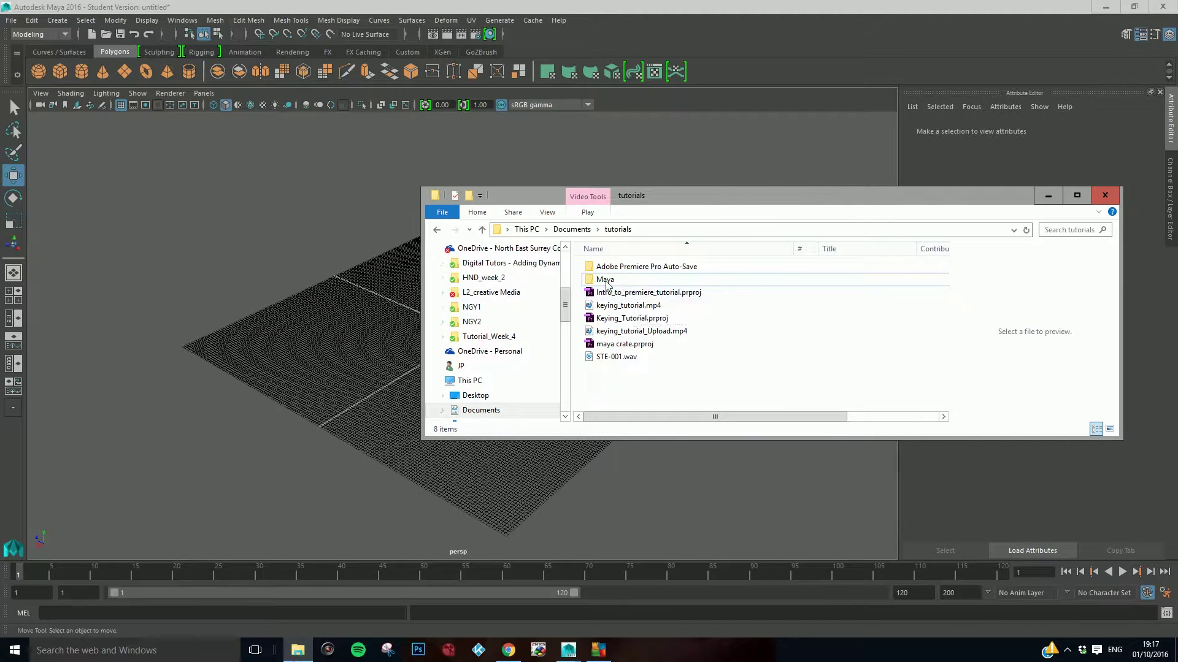
double_click(605, 282)
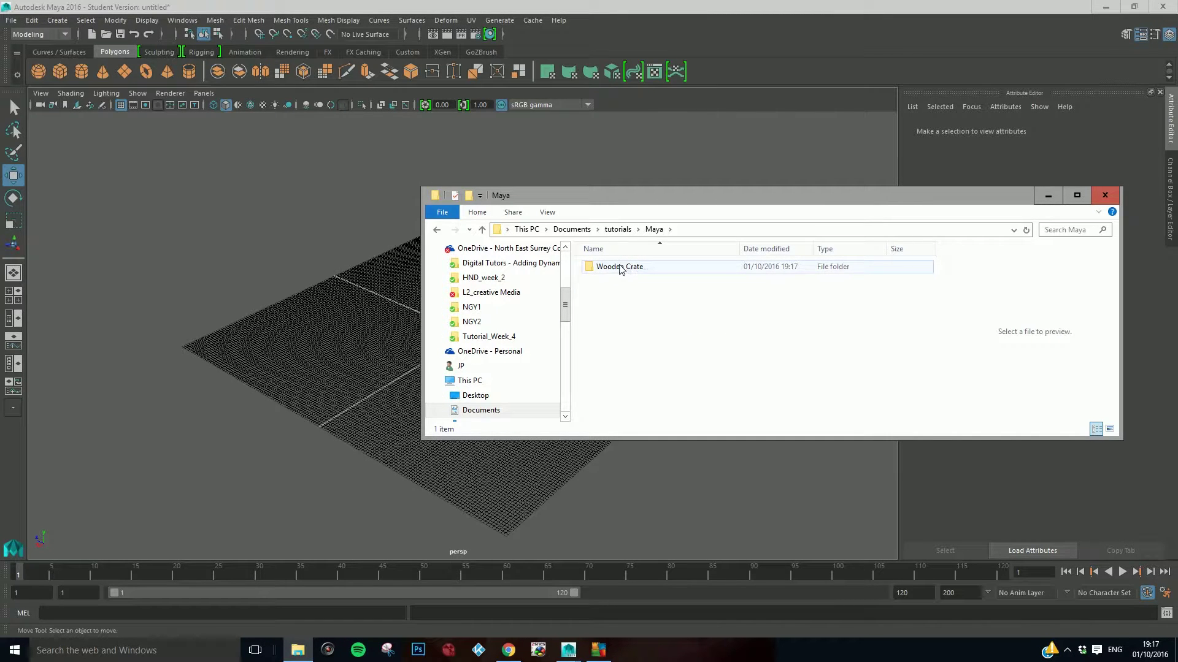
double_click(620, 266)
left_click_drag(633, 198, 542, 73)
left_click(512, 151)
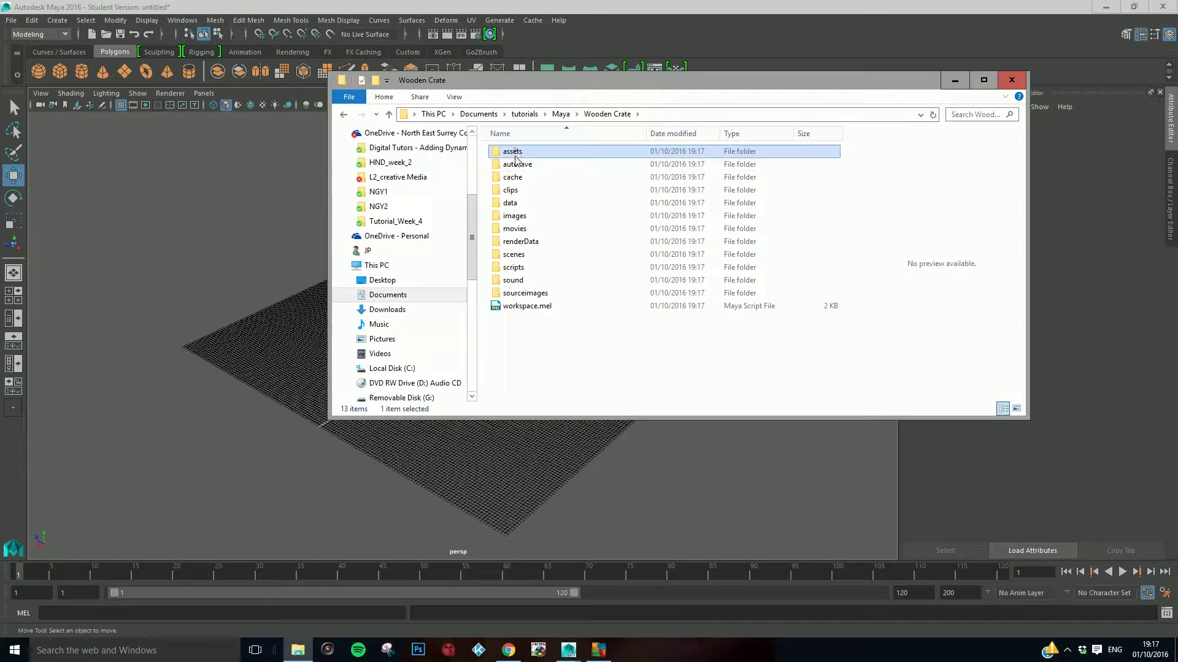
left_click(516, 165)
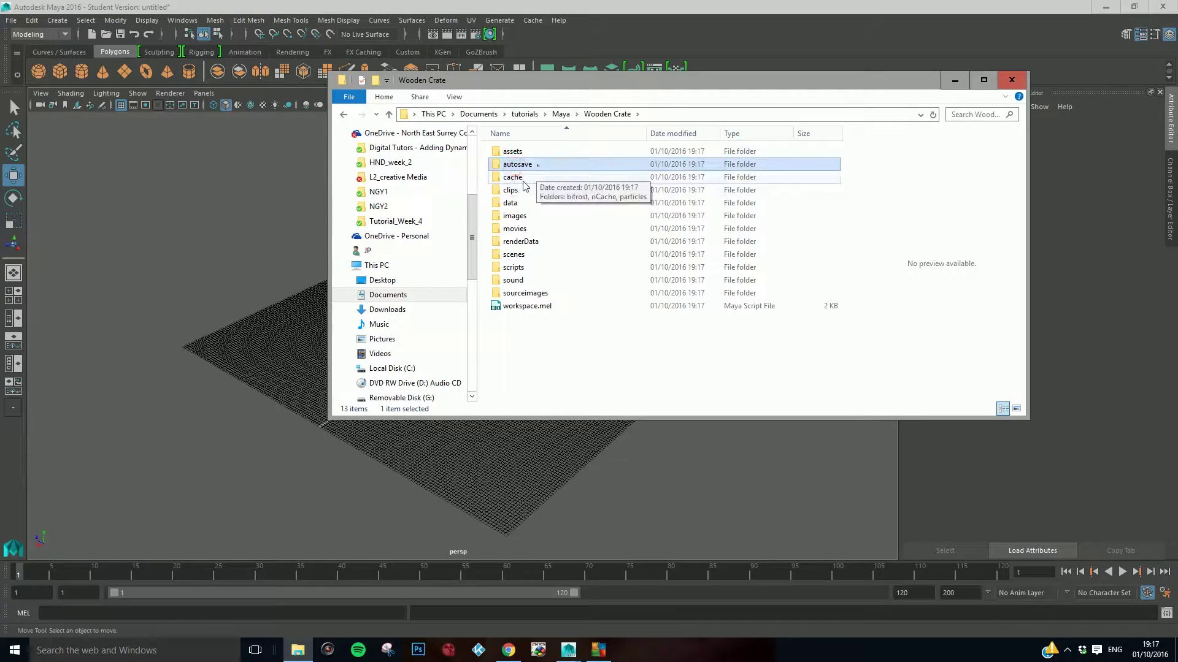
left_click(523, 178)
left_click(521, 191)
left_click(520, 203)
left_click(521, 216)
left_click(522, 229)
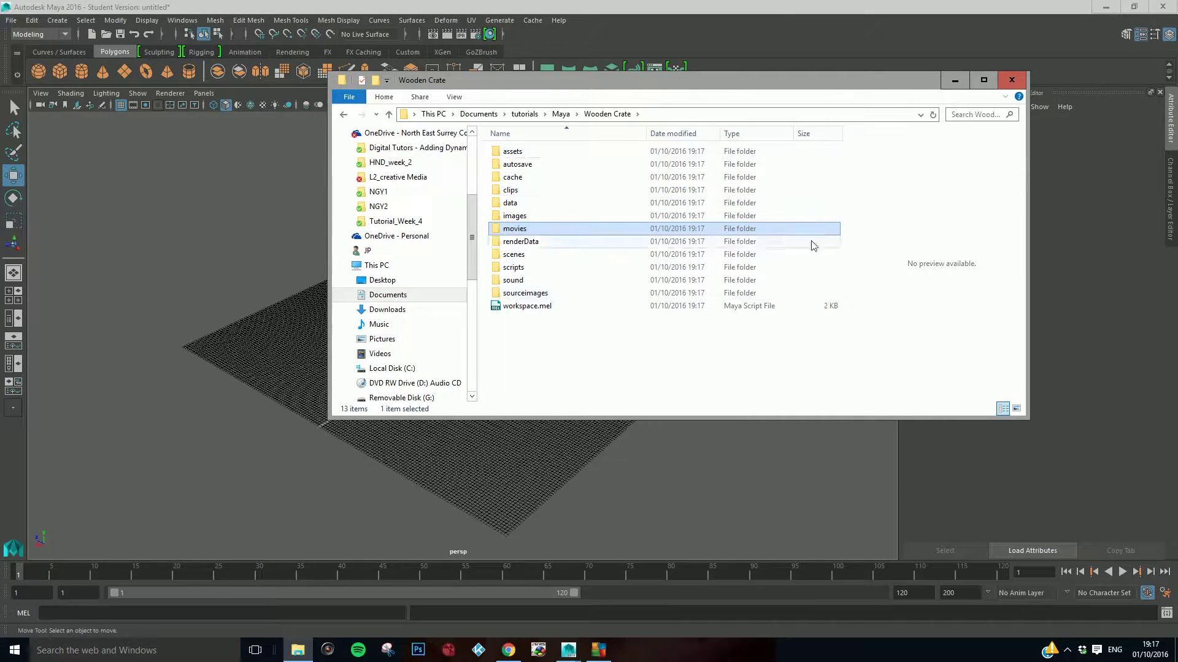
left_click(956, 81)
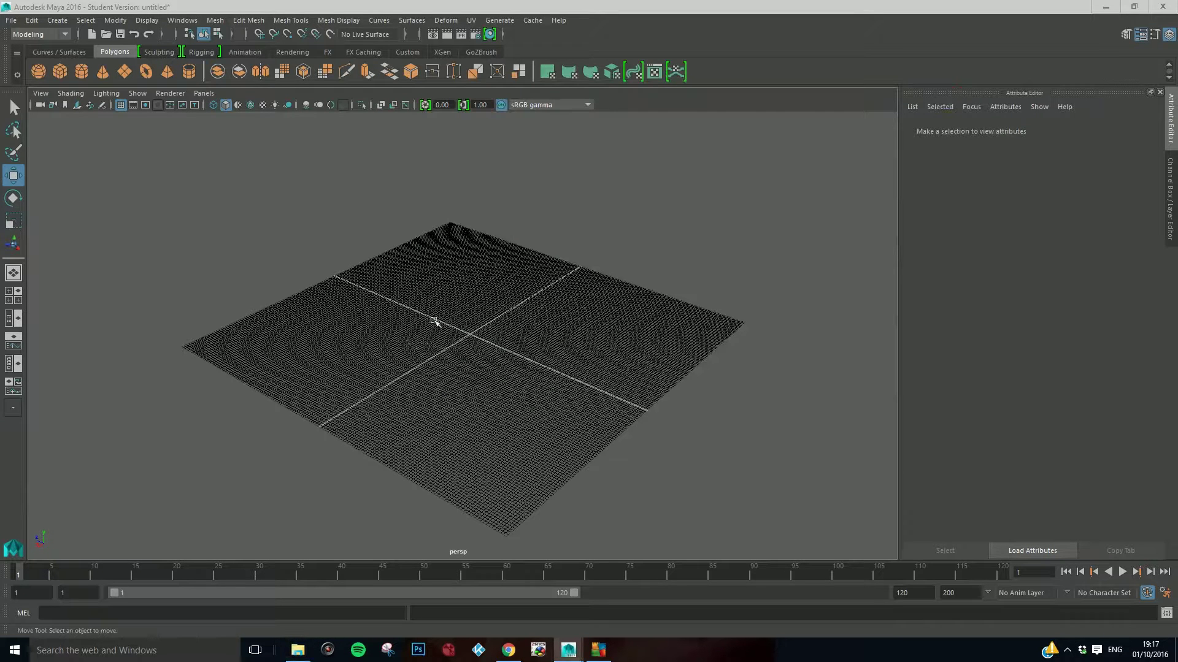
- Switch to Chrome to view the TurboSquid wood crate reference, and return to Maya
left_click(509, 650)
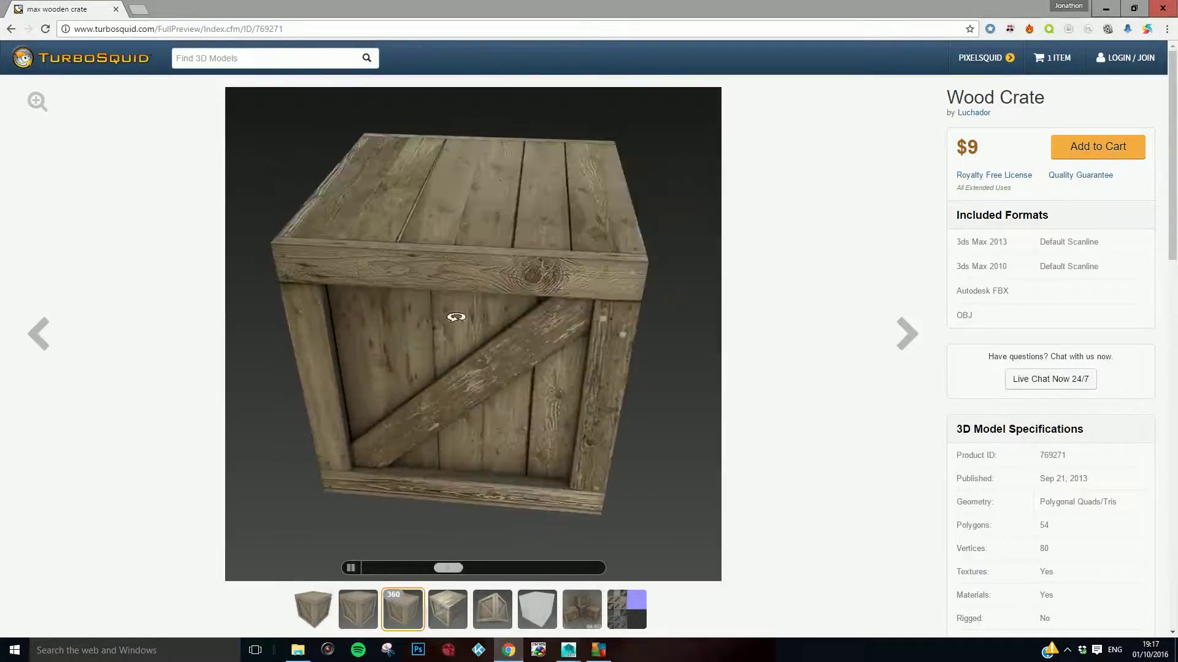
key("alt+Tab")
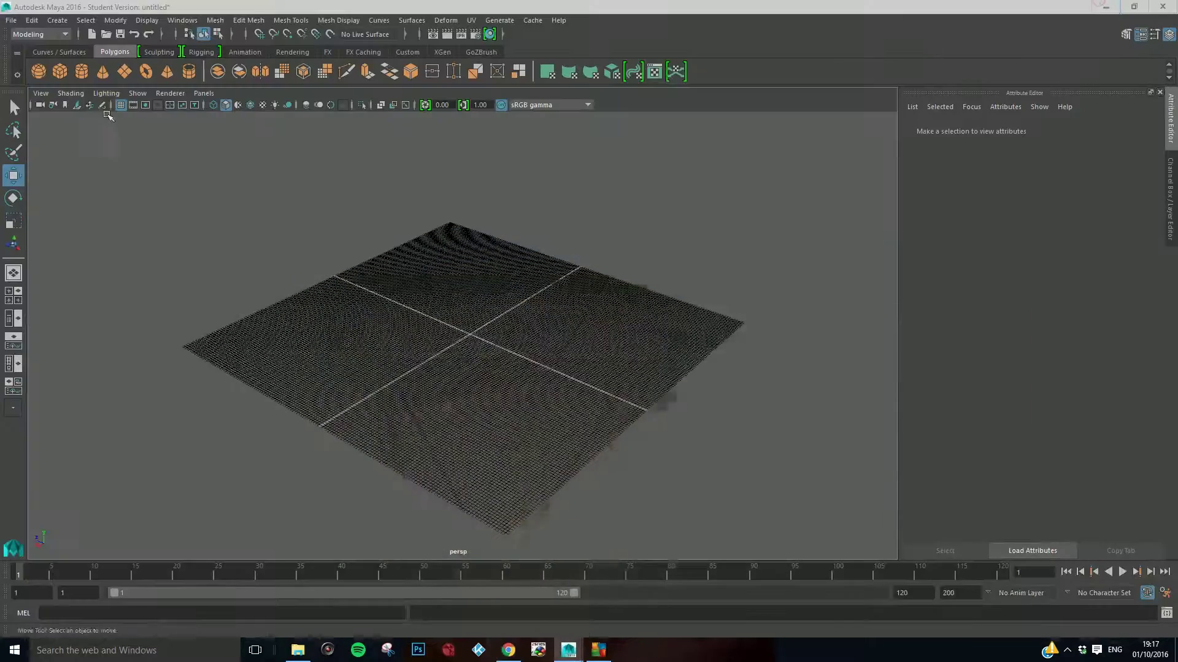
- Create a polygon cube at the origin and scale it up uniformly to about 45
left_click(58, 71)
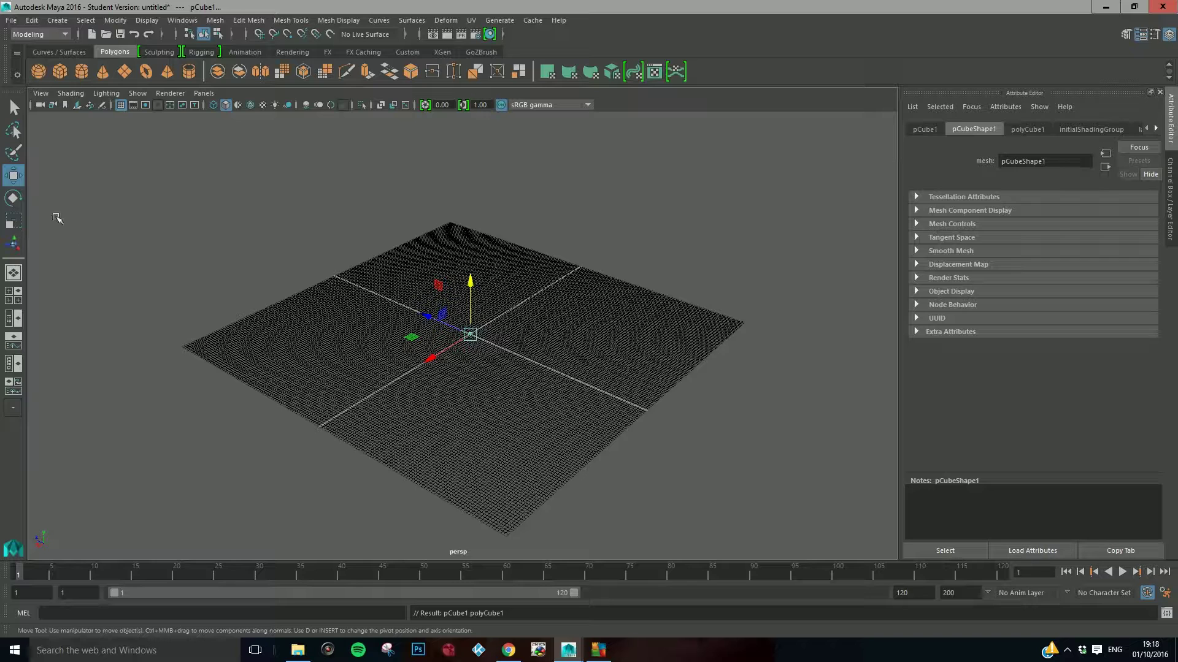
left_click(14, 219)
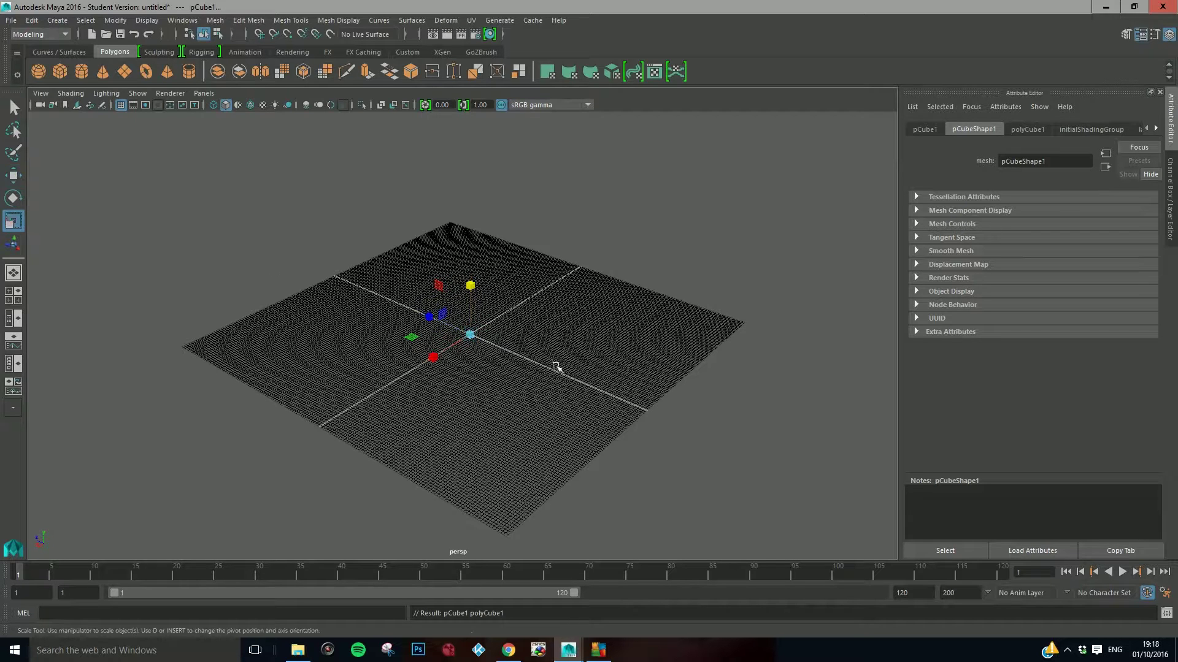
left_click_drag(470, 335, 573, 333)
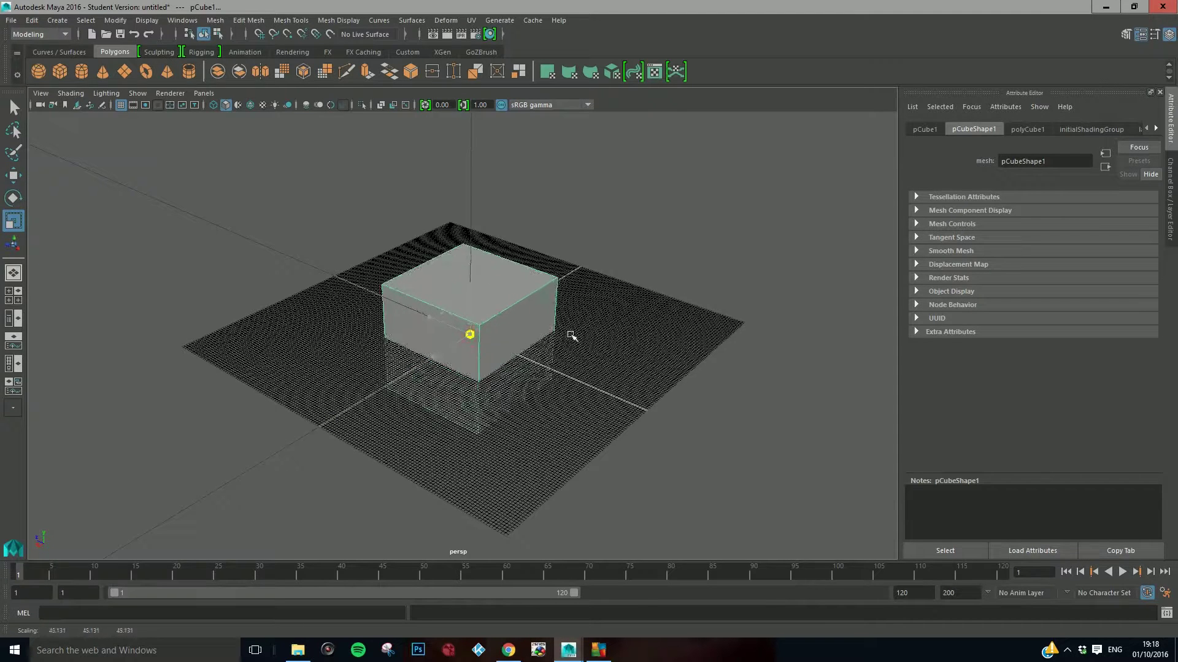
- Stretch the cube along X into a long box and raise it about 23.8 cm so its base sits on the grid
left_click_drag(519, 410, 510, 367, "alt")
left_click_drag(401, 331, 337, 342)
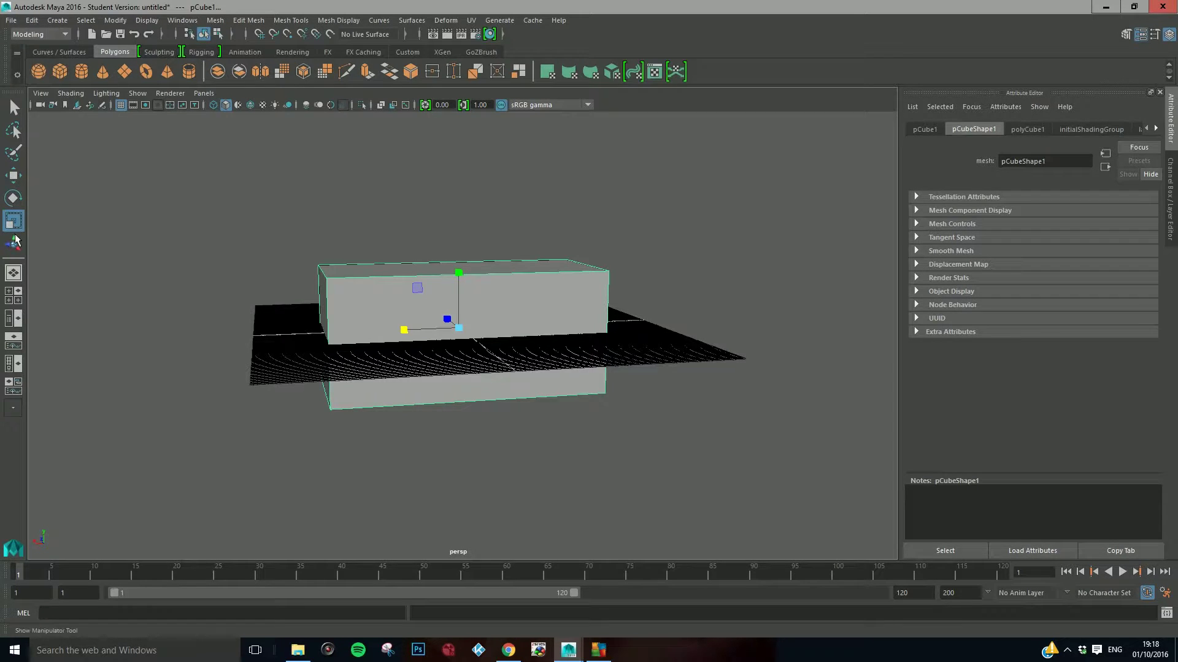
left_click(12, 177)
left_click_drag(458, 267, 457, 200)
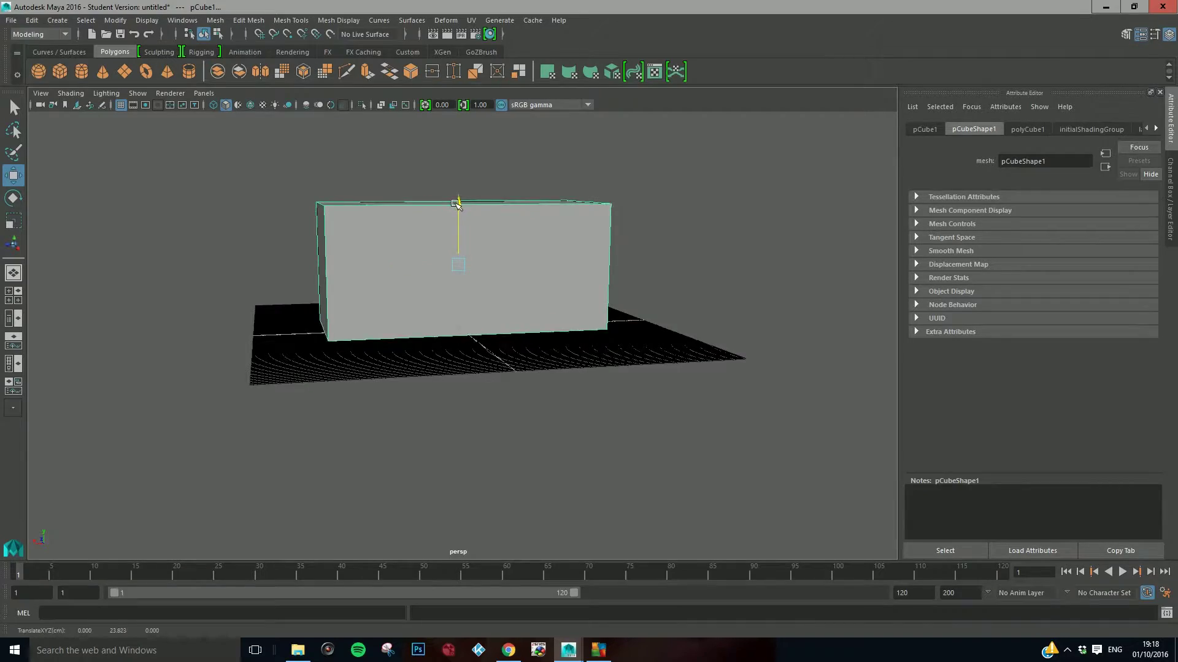
mouse_move(318, 357)
left_mouse_down("alt")
mouse_move(476, 387)
mouse_move(436, 336)
mouse_move(336, 362)
left_mouse_up("alt")
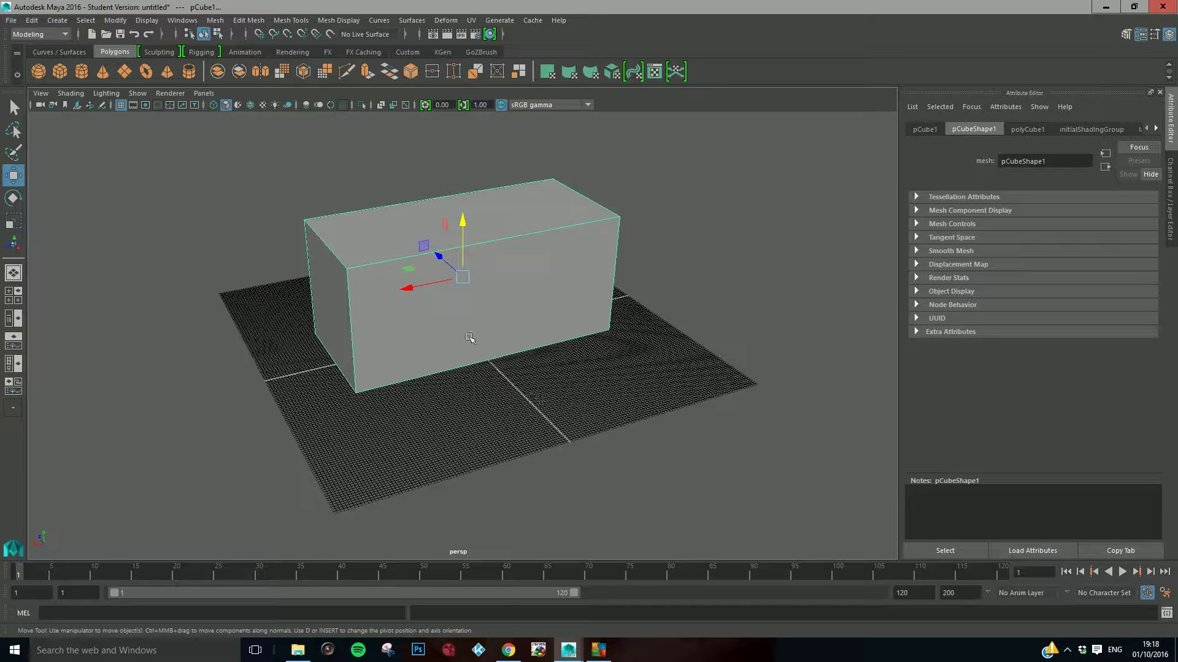
- Select the four long faces of the box in face mode, leaving both end faces unselected
right_click_drag(454, 319, 460, 362)
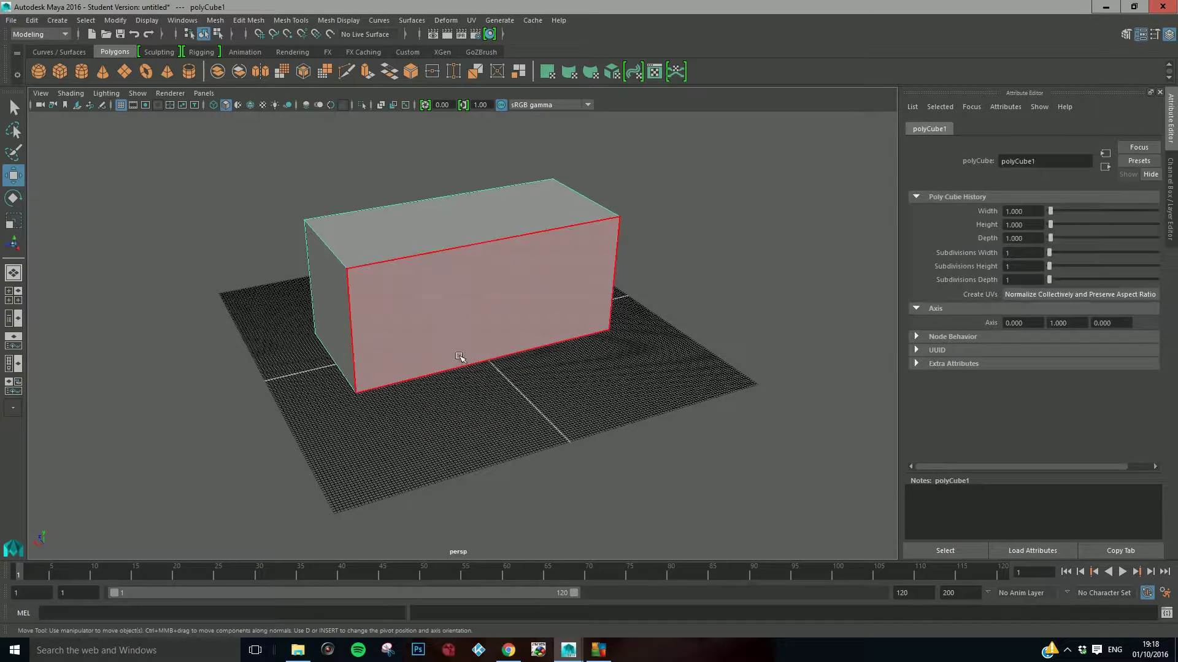
left_click(464, 343)
left_click(411, 232, "shift")
left_click_drag(331, 355, 429, 323, "alt")
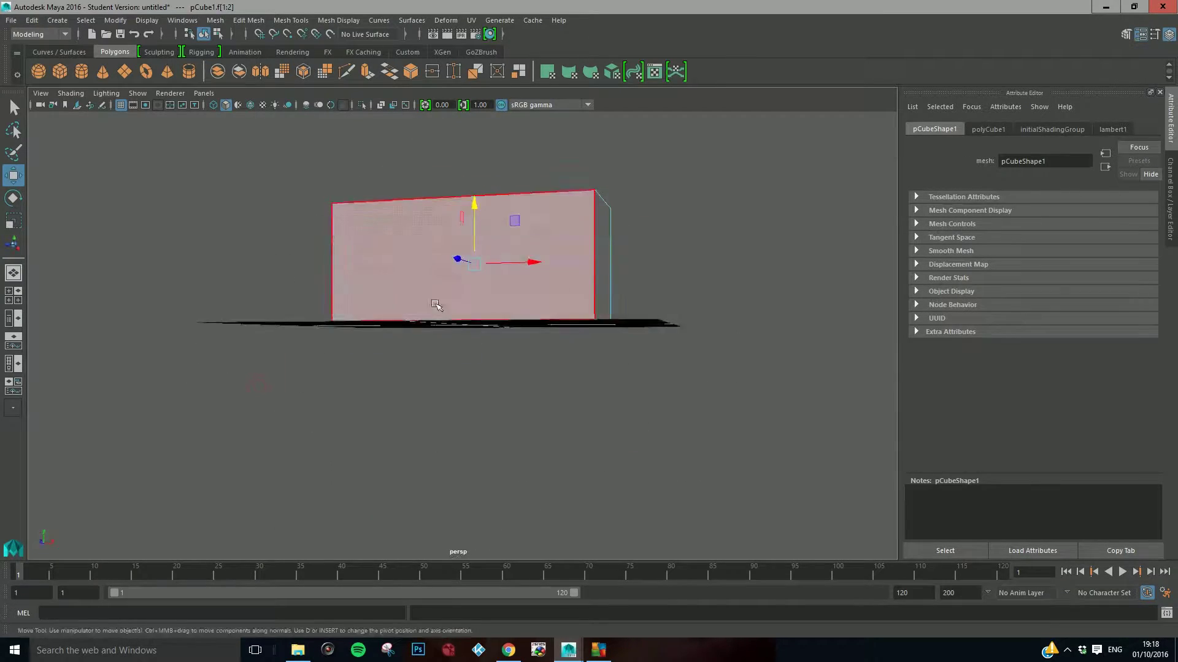
left_click(429, 323, "shift")
left_click_drag(476, 428, 450, 318, "alt")
left_click(450, 318, "shift")
left_click_drag(507, 344, 368, 393, "alt")
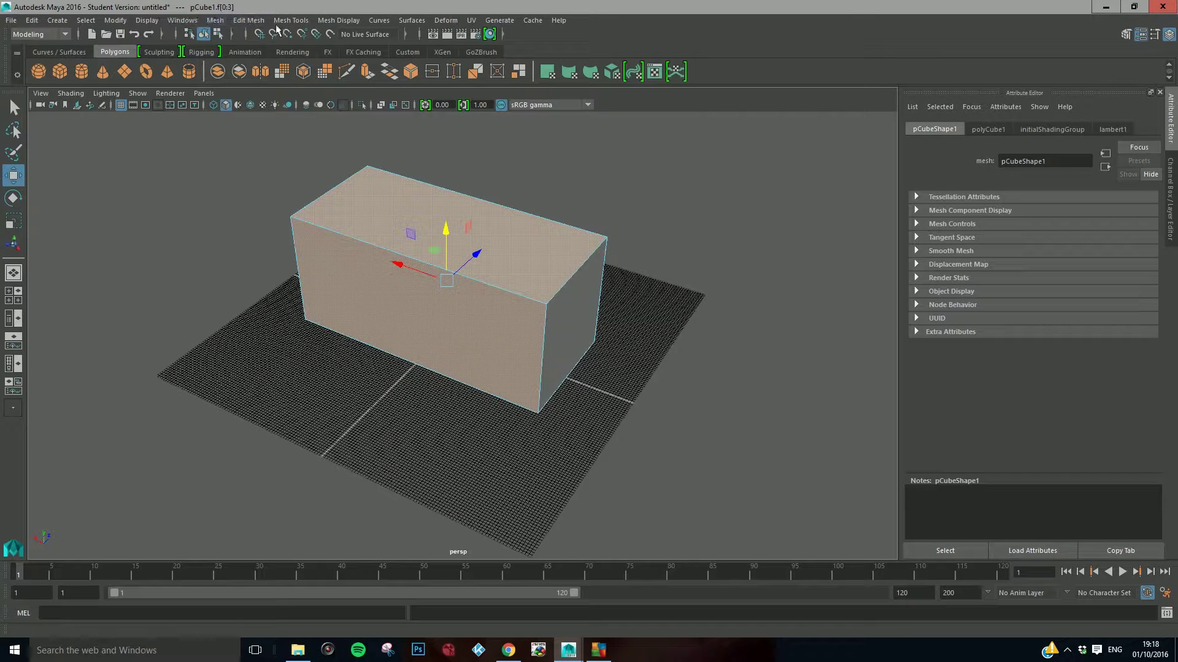
- Extrude the selected faces together with an offset of 5.5, using the Modeling menu set
left_click(59, 34)
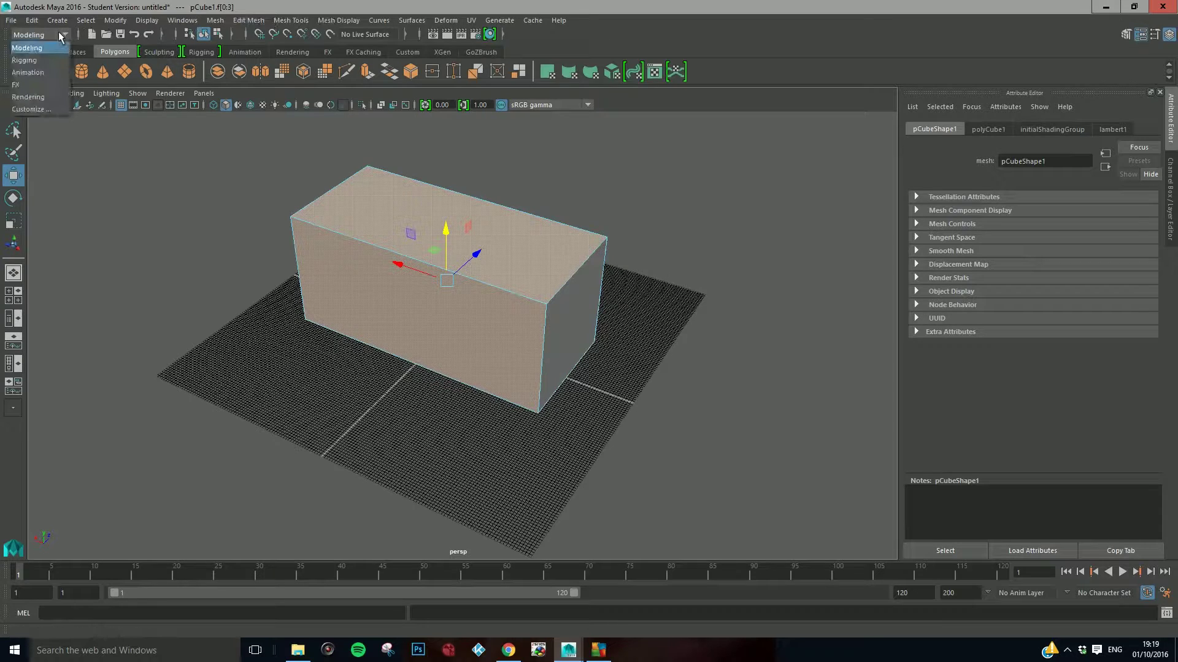
left_click(31, 48)
left_click(249, 20)
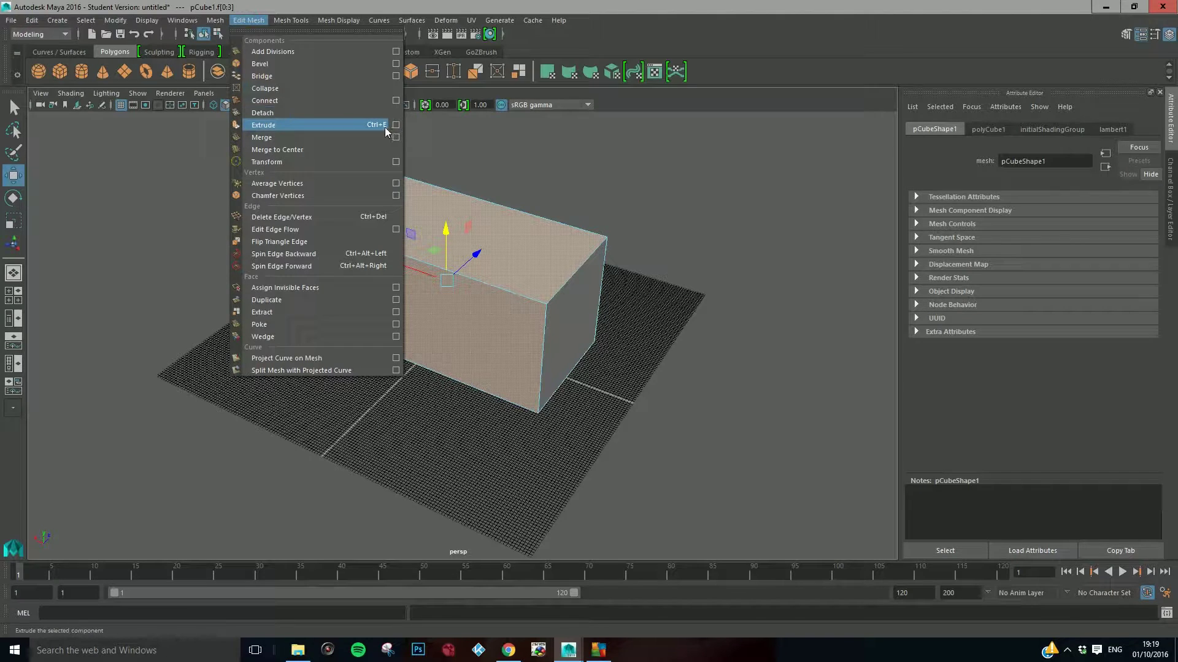
left_click(363, 127)
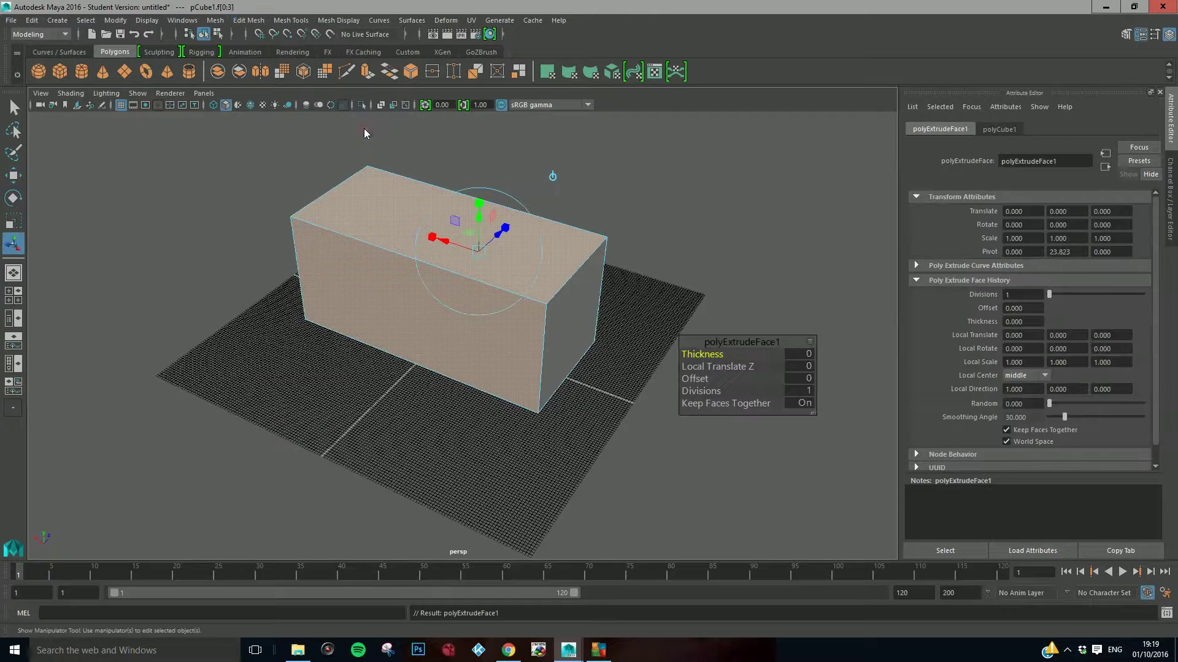
left_click_drag(695, 379, 734, 382)
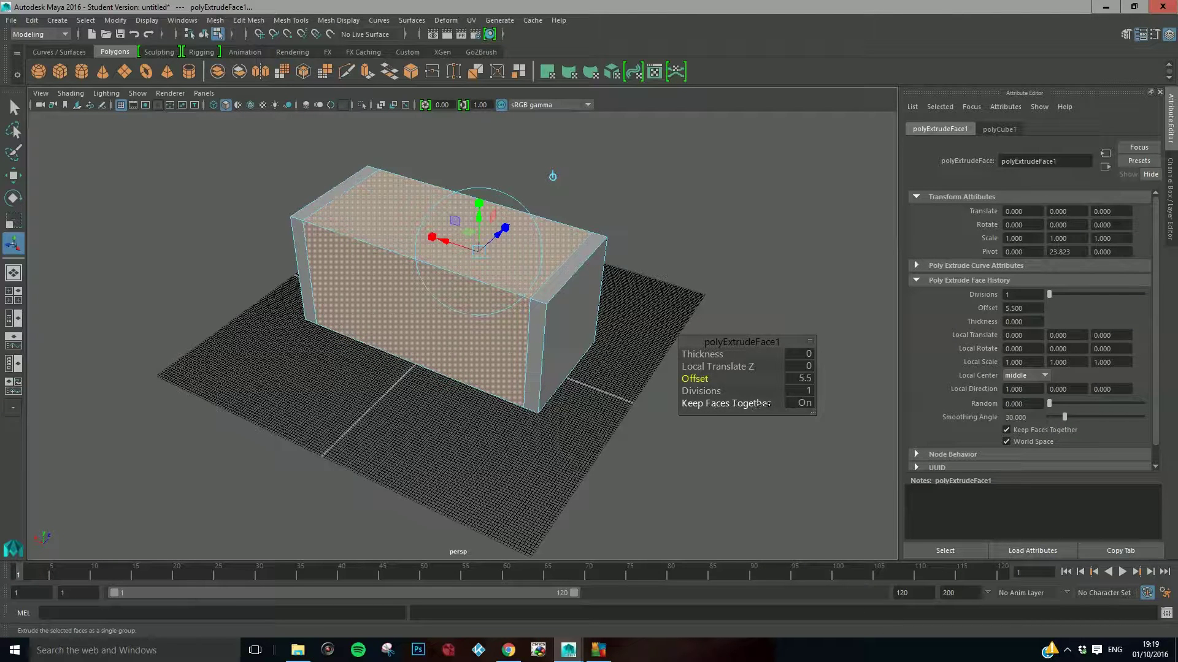
- Turn off Keep Faces Together for the extrusion of the four long faces and set its offset to 4
left_click_drag(763, 403, 695, 381)
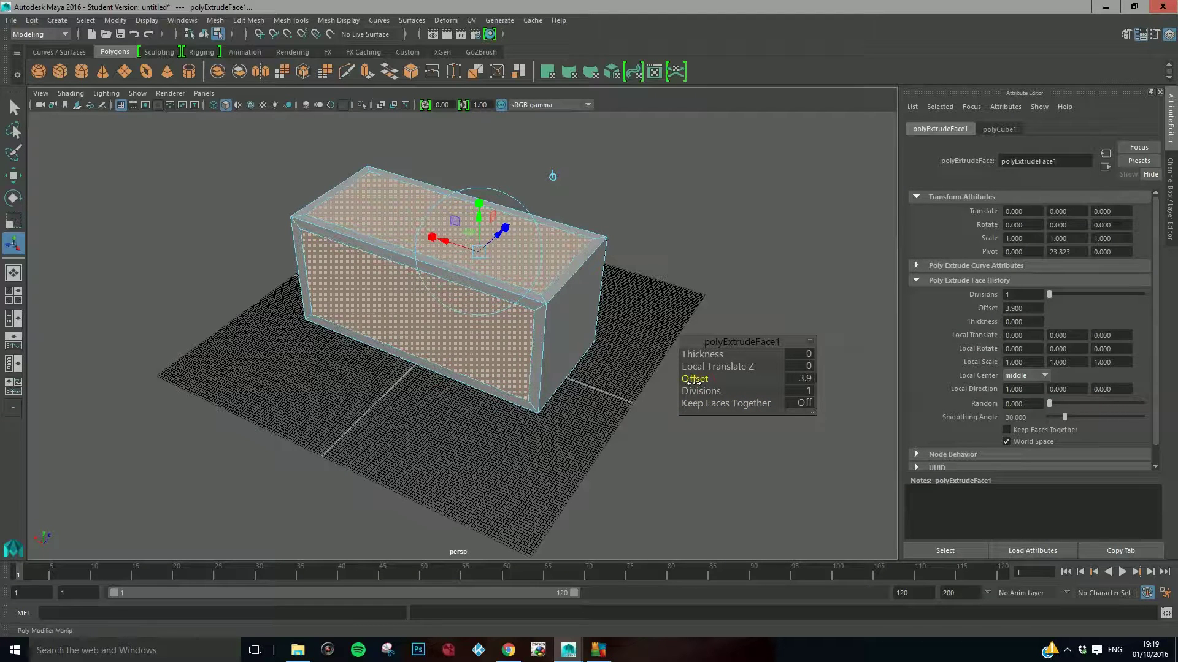
left_click_drag(617, 440, 647, 411, "alt")
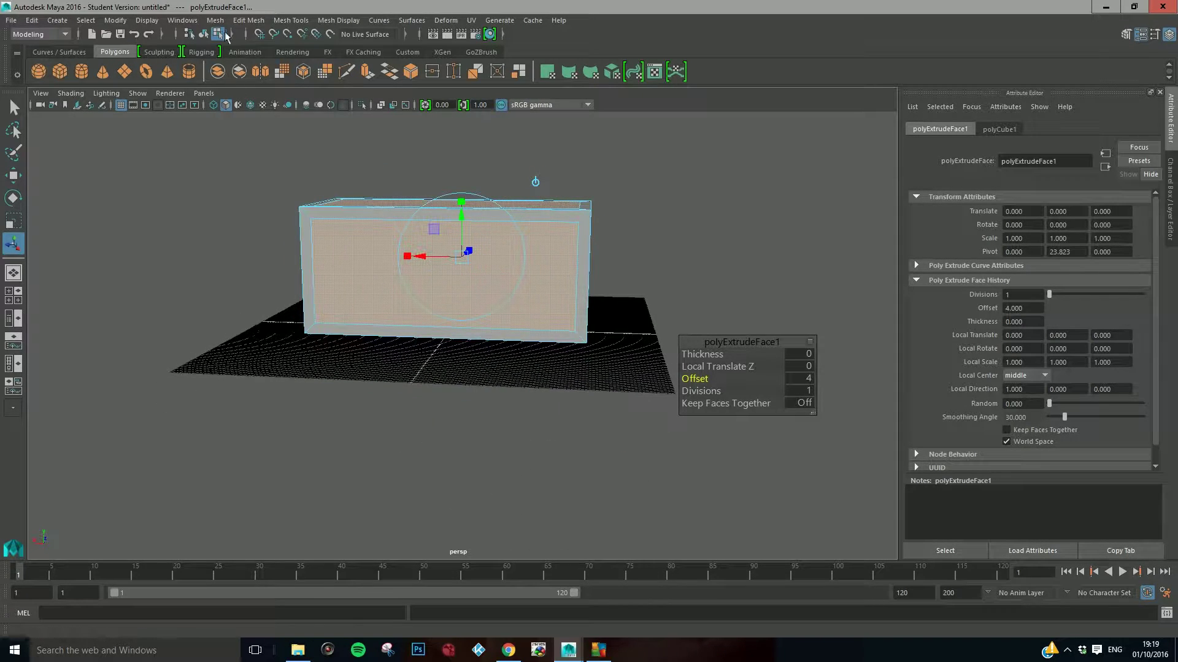
left_click_drag(704, 353, 443, 178)
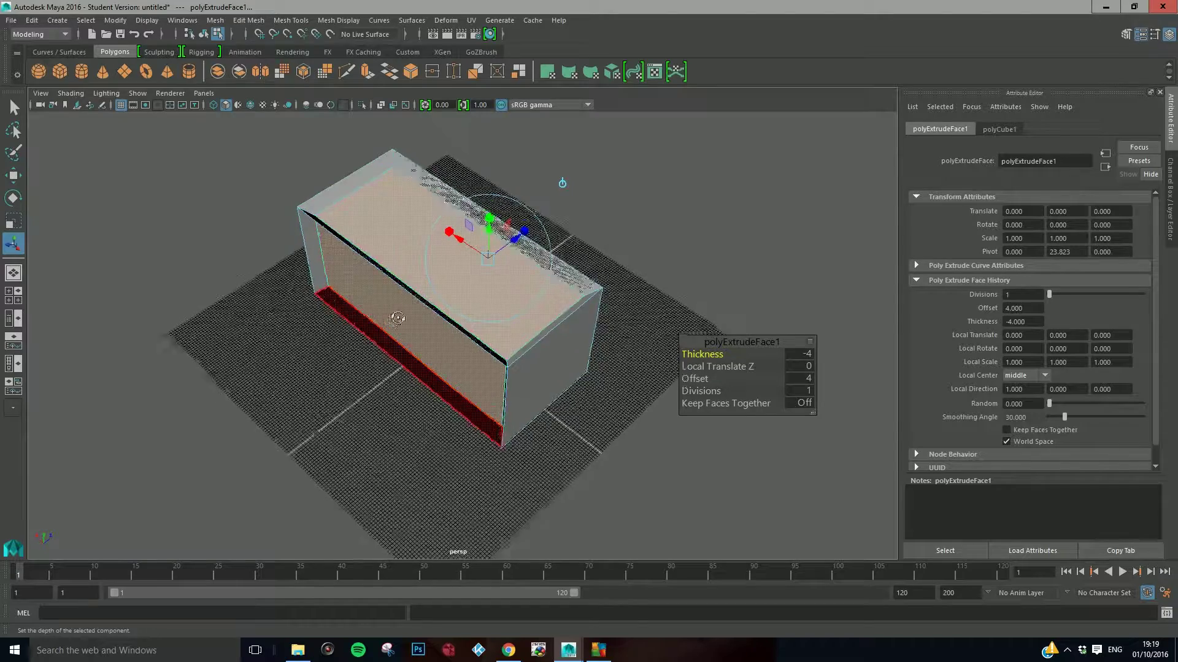
left_click_drag(393, 320, 317, 267, "alt")
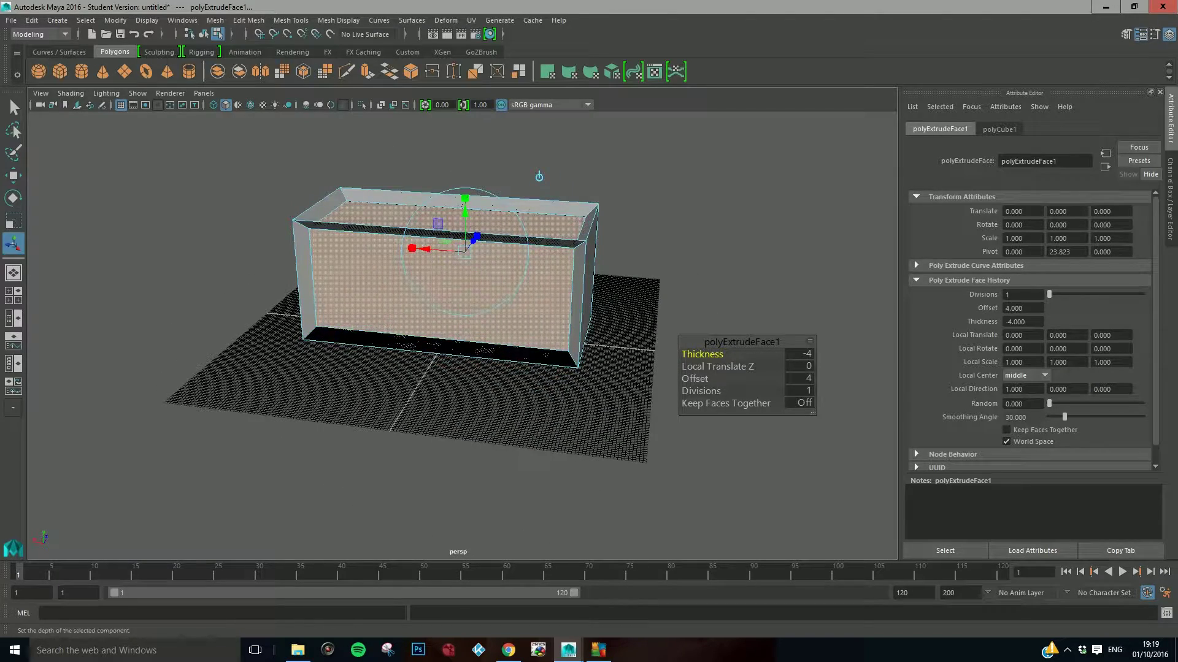
key("ctrl+z")
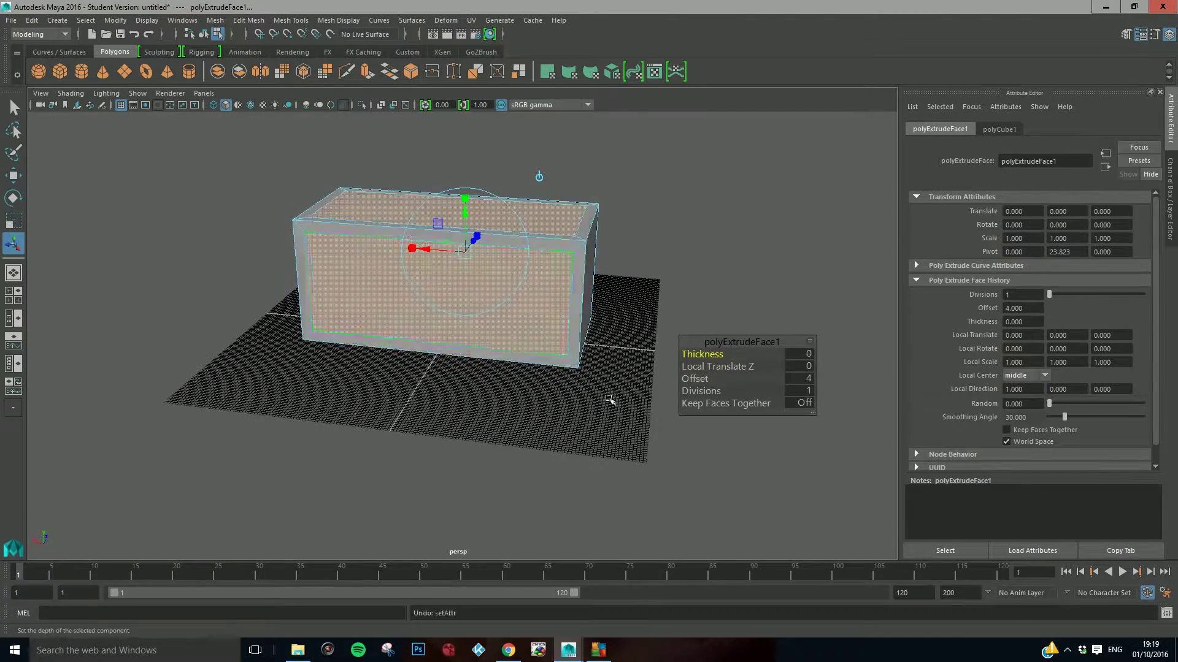
- Extrude the four inset long-side faces inward with a thickness of -2.6 to recess the crate's panels
left_click(248, 20)
left_click(276, 120)
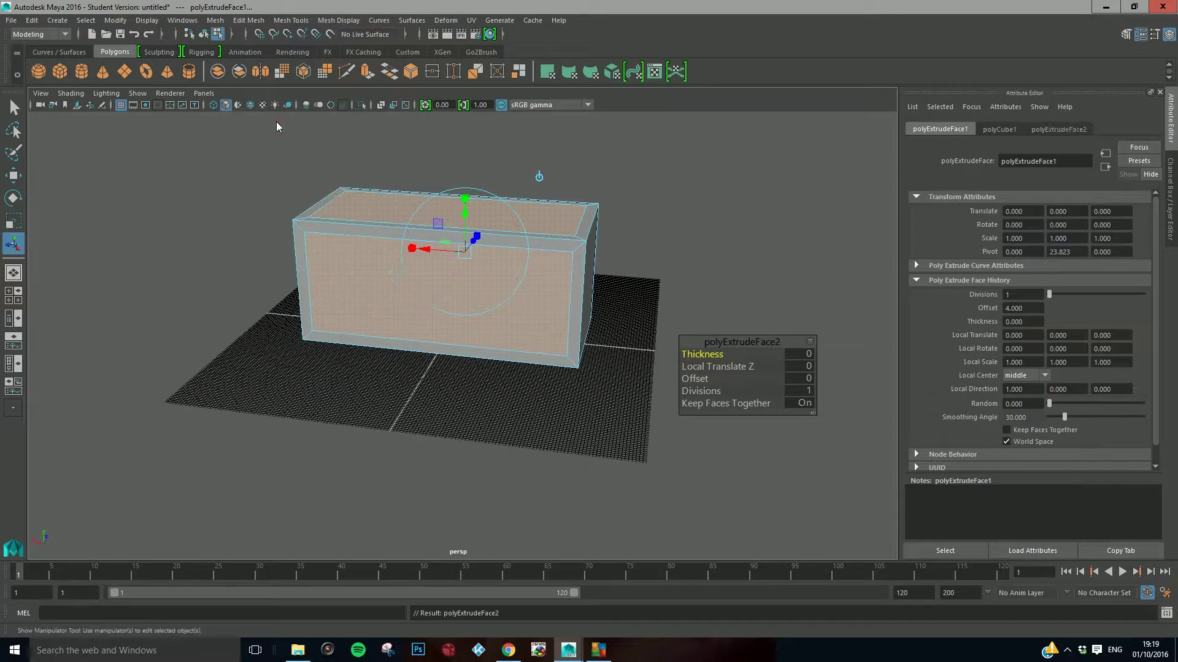
left_click_drag(703, 354, 686, 355)
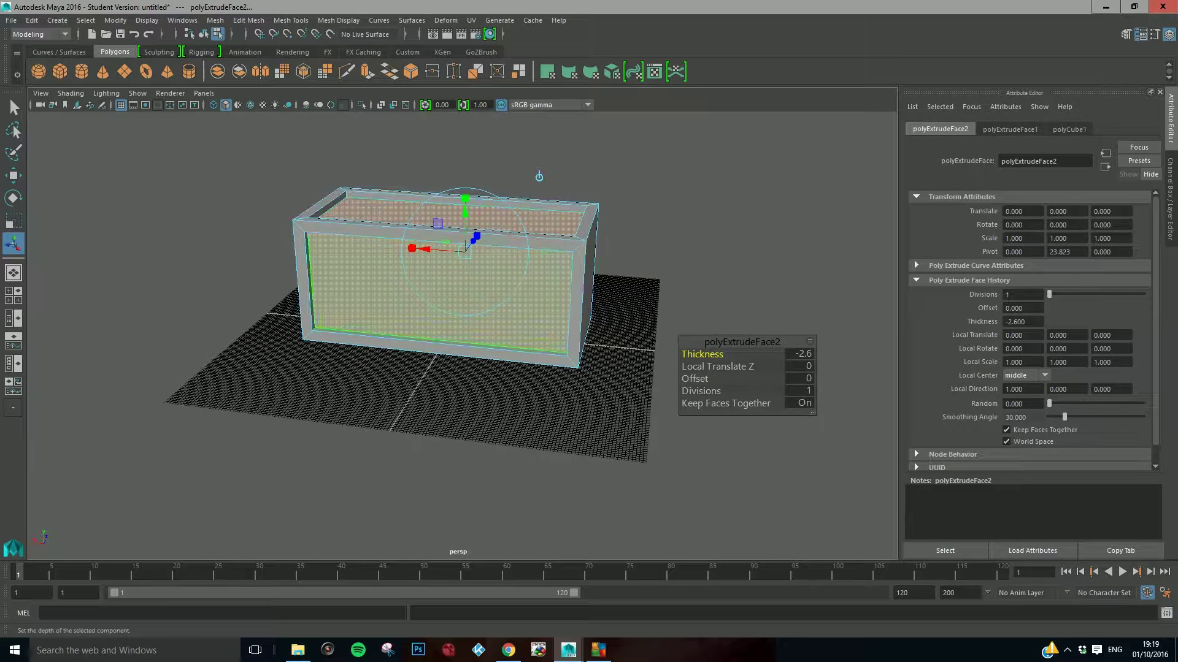
- Select both end faces of the crate and extrude them with an offset of 6
left_click_drag(385, 381, 294, 321, "alt")
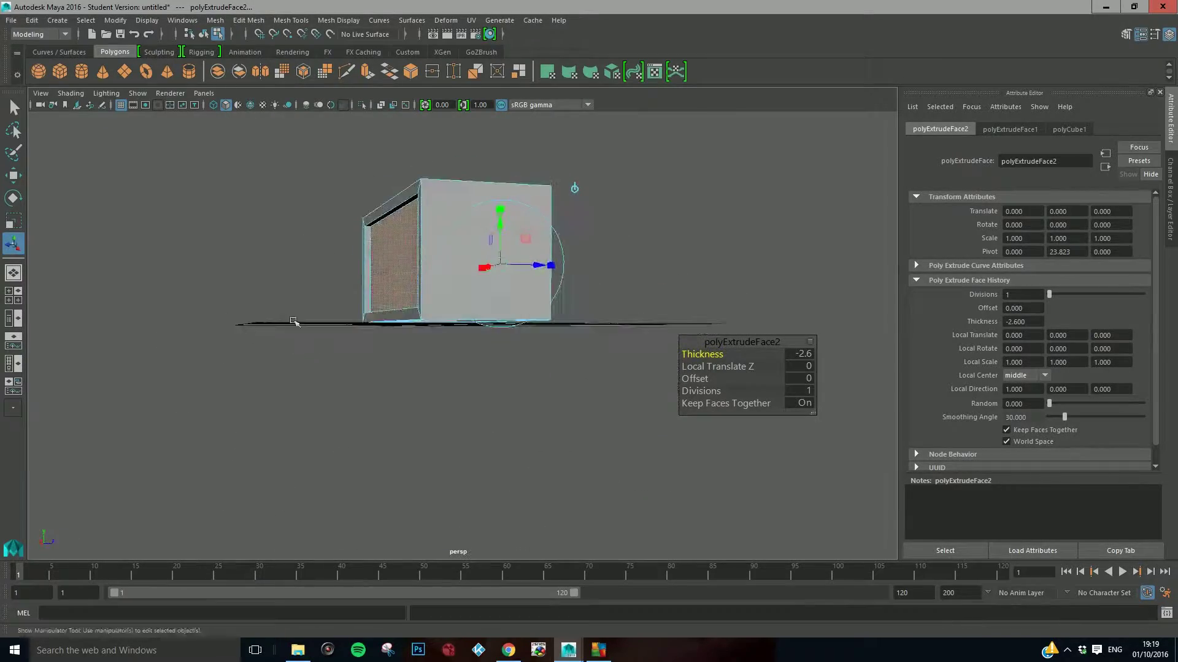
left_click(441, 203)
left_click_drag(212, 293, 345, 319, "alt")
left_click(355, 339, "shift")
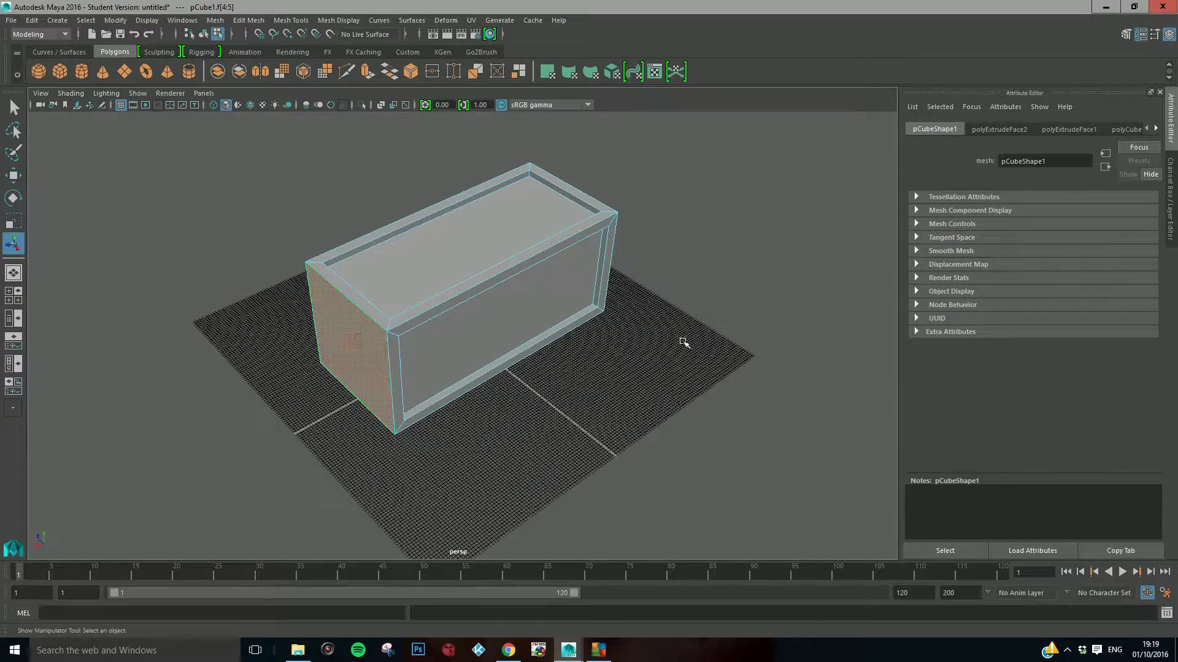
left_click_drag(695, 408, 646, 389, "alt")
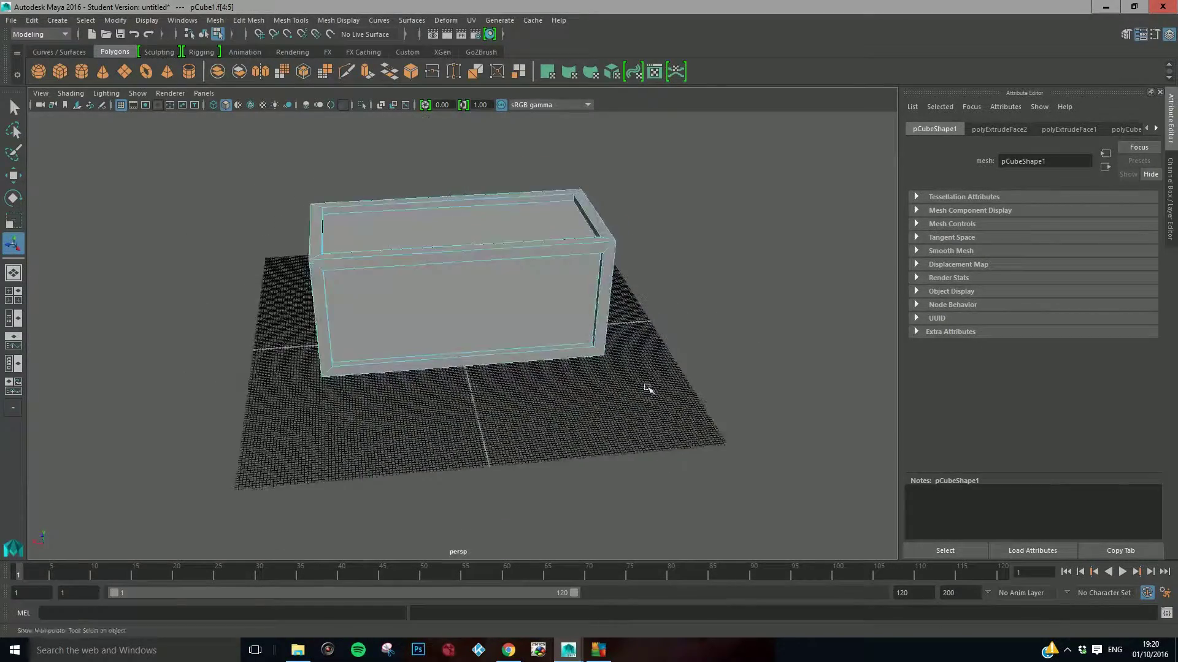
left_click(249, 20)
left_click(264, 124)
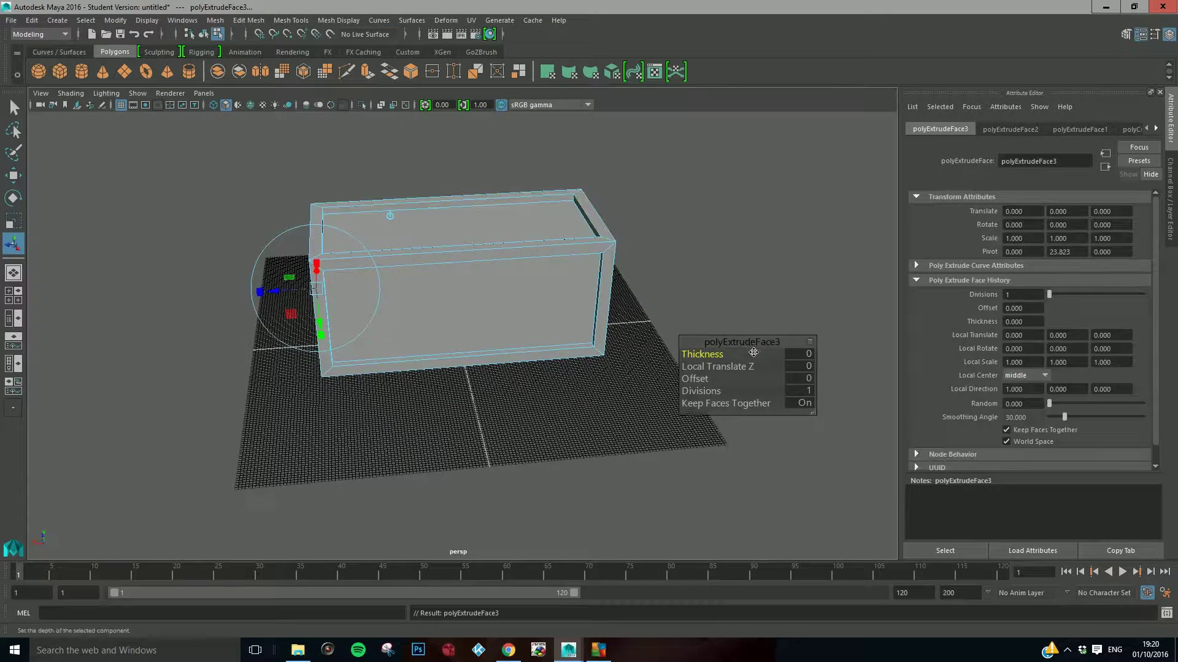
left_click_drag(523, 386, 620, 378, "alt")
left_click_drag(702, 379, 734, 382)
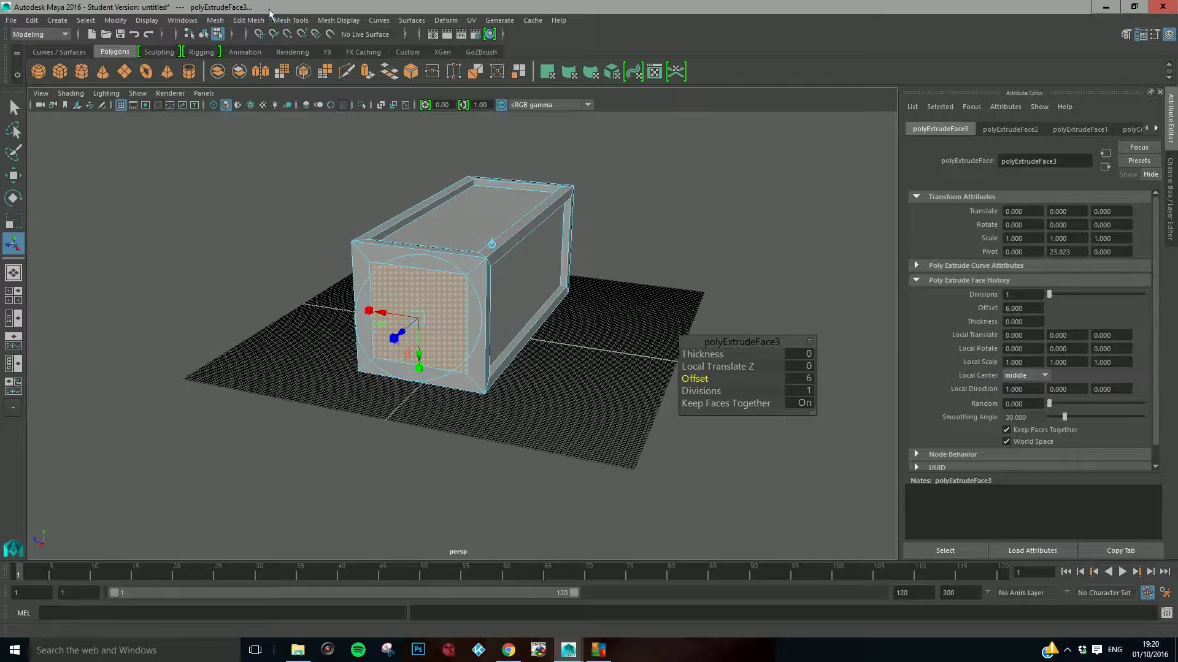
- Extrude the inset end faces inward with a thickness of -4.5 to recess both end panels
left_click(248, 21)
left_click(278, 123)
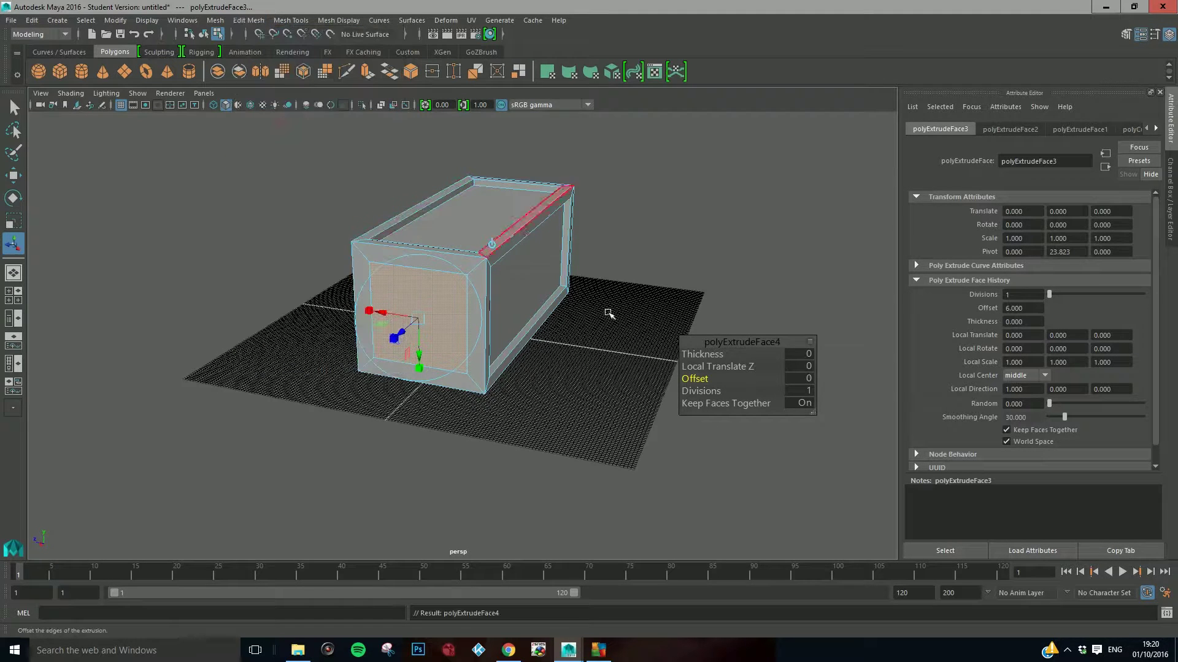
left_click_drag(705, 356, 690, 362)
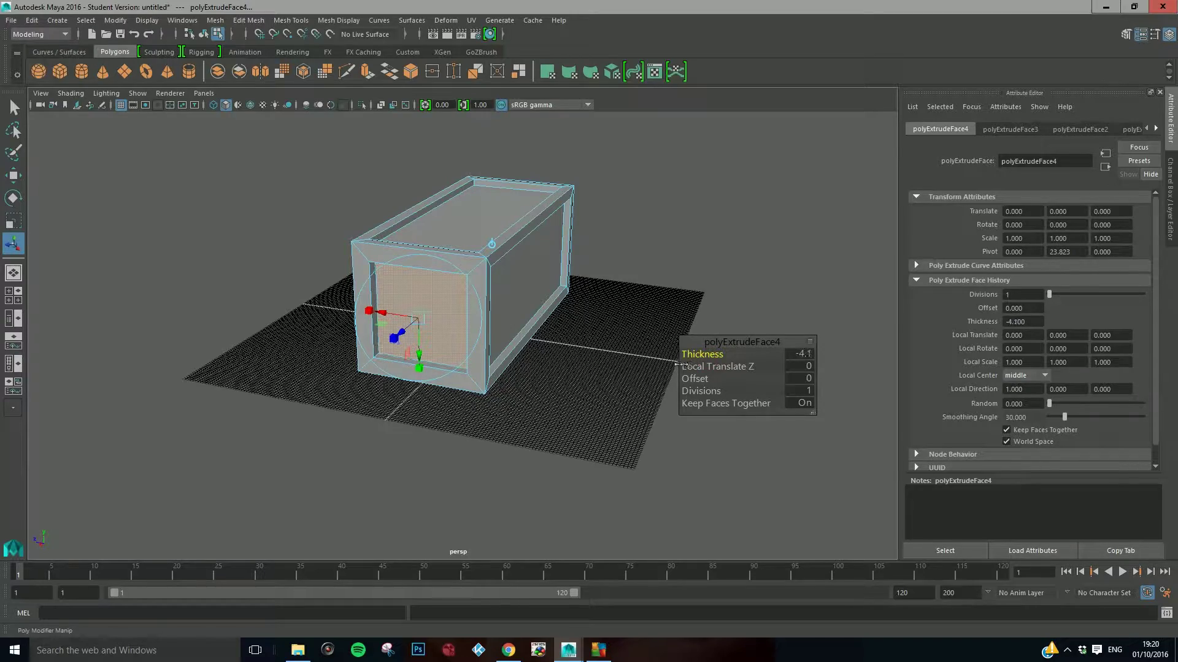
- Look over the recessed crate and compare it with the Wood Crate reference image in the Chrome browser
left_click_drag(610, 341, 367, 325, "alt")
left_click_drag(475, 164, 613, 178, "alt")
left_click(508, 650)
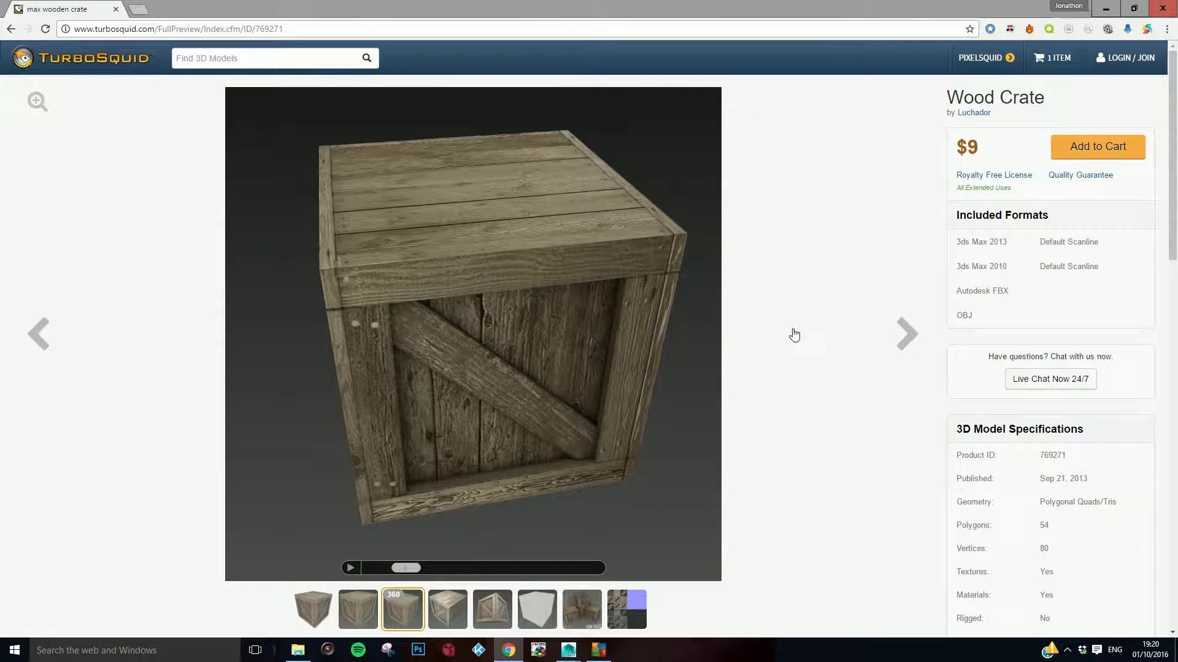
left_click(1096, 8)
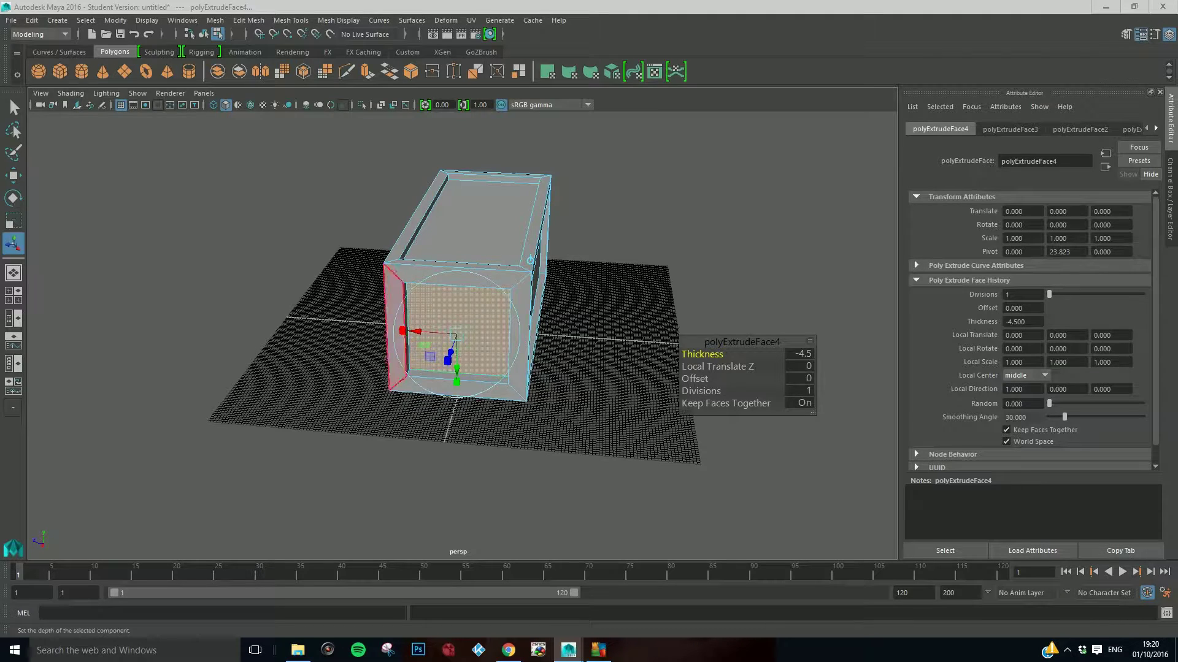
- Create a second polygon cube and move it along X out in front of the crate's end
left_click(61, 73)
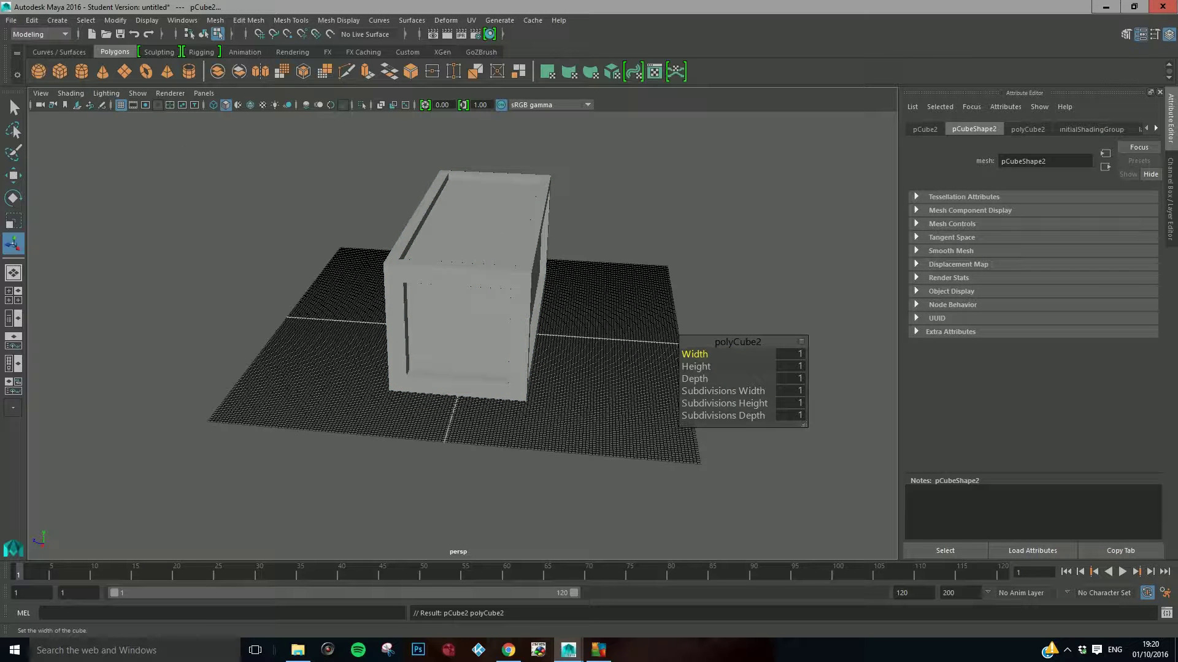
left_click_drag(265, 232, 353, 302, "alt")
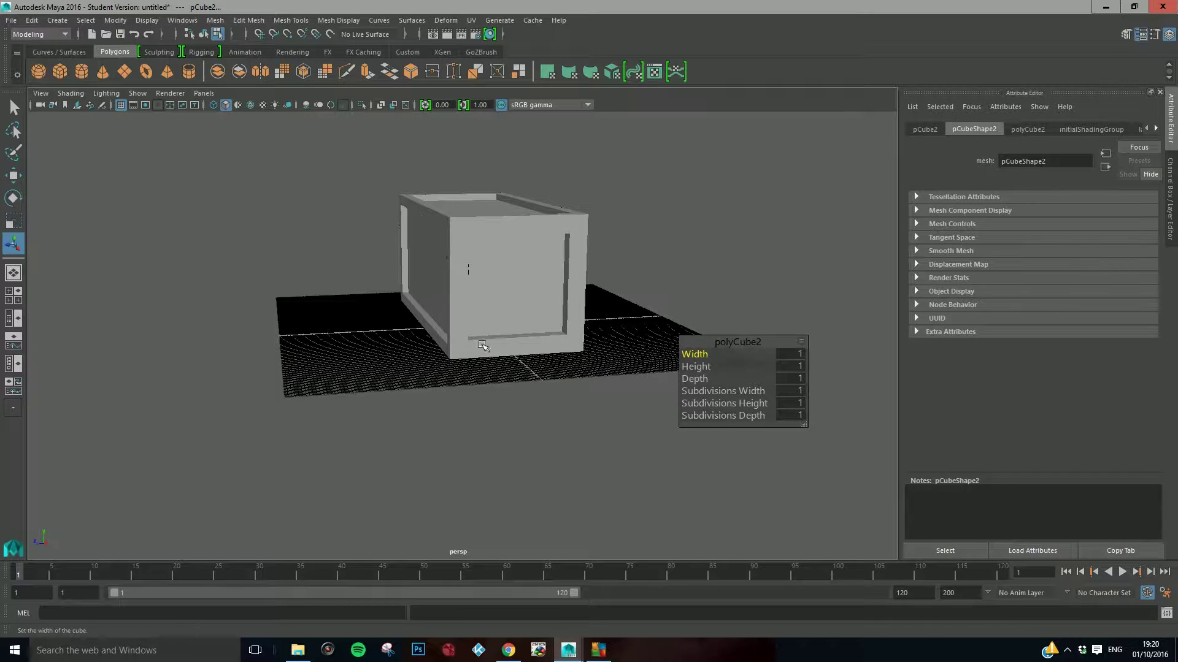
right_click_drag(468, 269, 746, 439, "alt")
right_click_drag(517, 304, 255, 229, "alt")
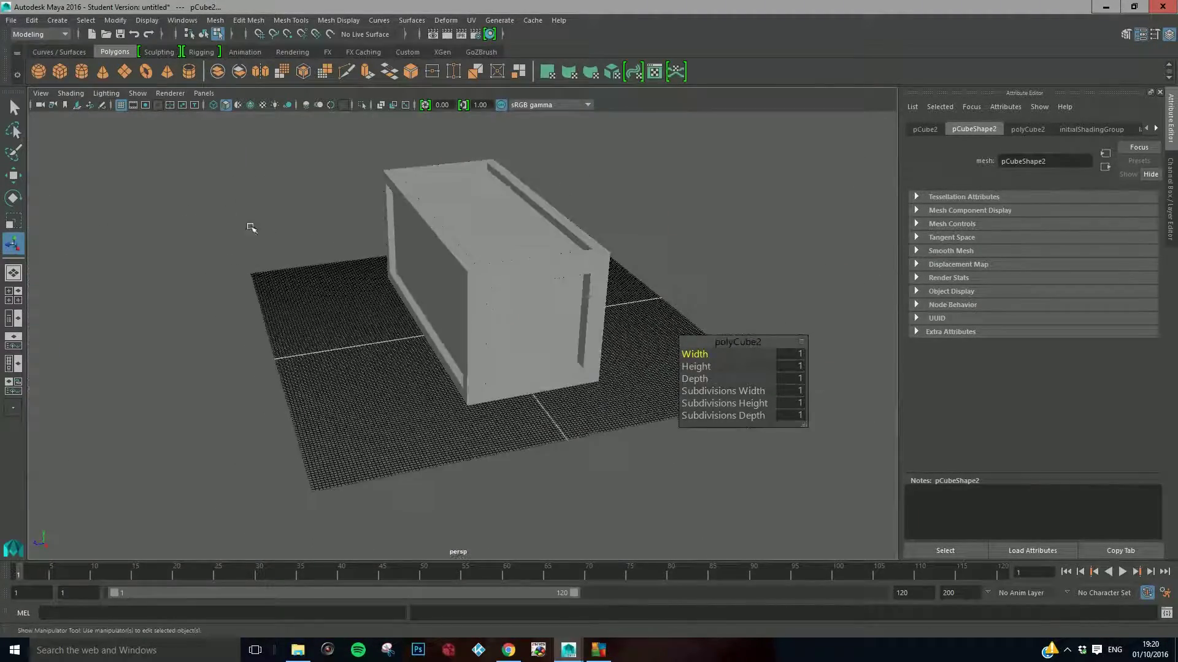
left_click(15, 176)
left_click_drag(501, 356, 593, 451)
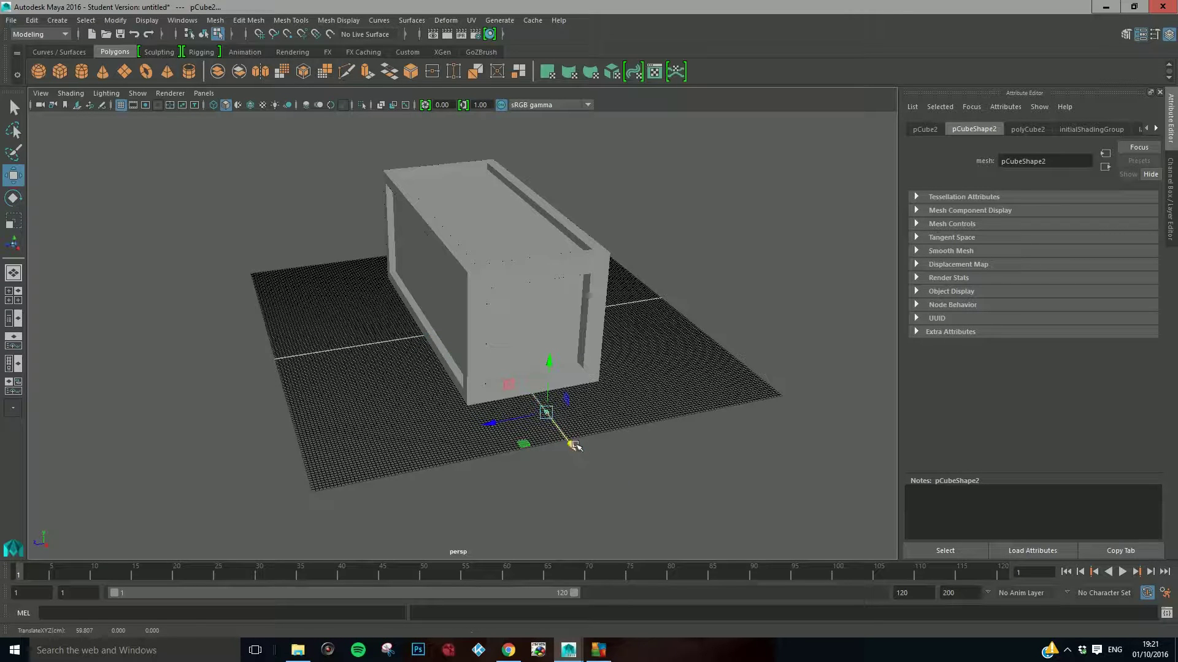
- Scale the new cube into a tall, narrow upright plank, with the viewport back in object mode
left_click(13, 221)
mouse_move(547, 413)
left_mouse_down()
mouse_move(558, 415)
mouse_move(548, 413)
left_mouse_up()
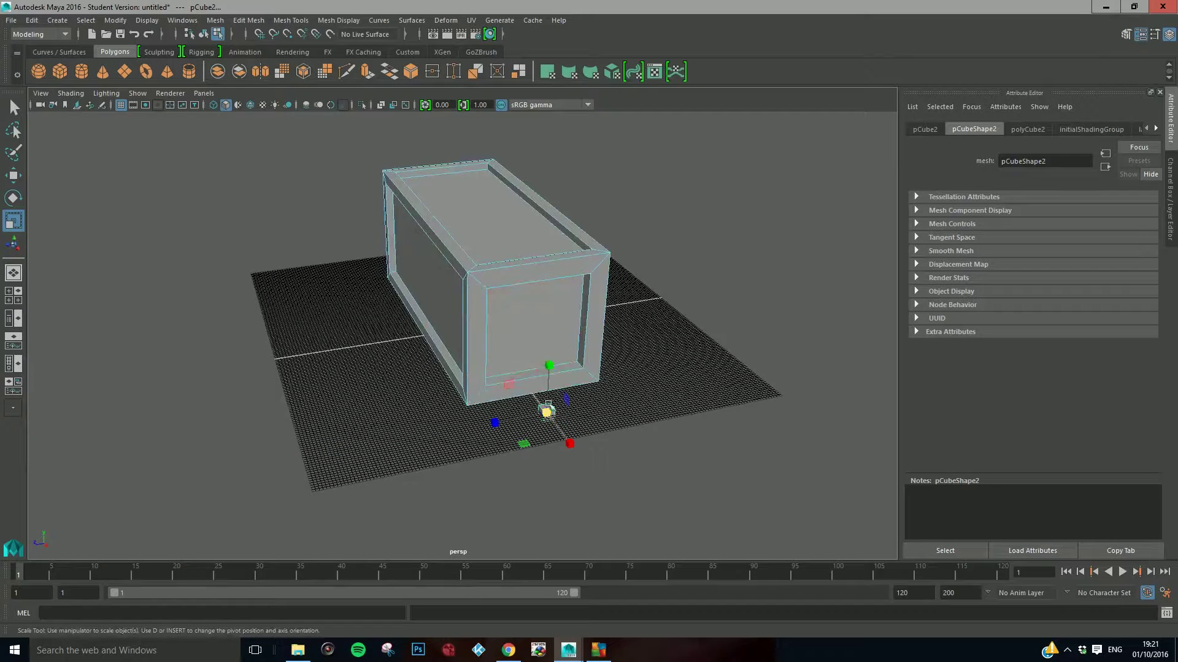
right_click_drag(552, 324, 616, 303)
mouse_move(548, 373)
left_mouse_down()
mouse_move(556, 222)
mouse_move(553, 362)
mouse_move(539, 372)
left_mouse_up()
left_click_drag(498, 422, 453, 426)
left_click_drag(556, 360, 551, 343)
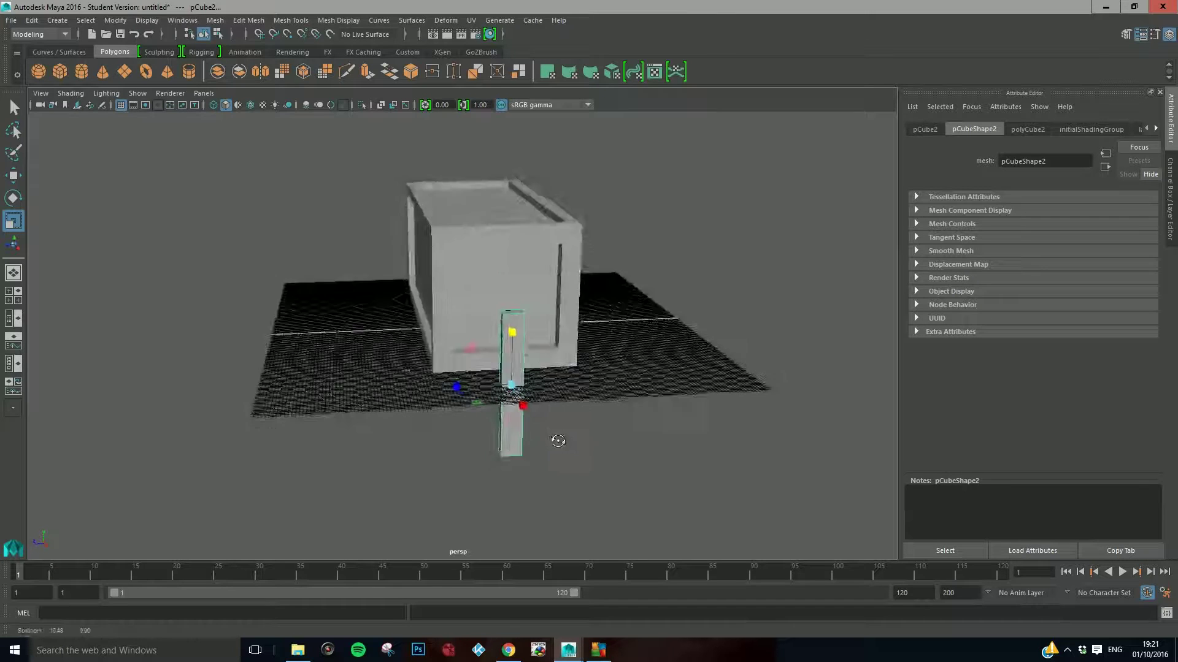
key("super")
key("super")
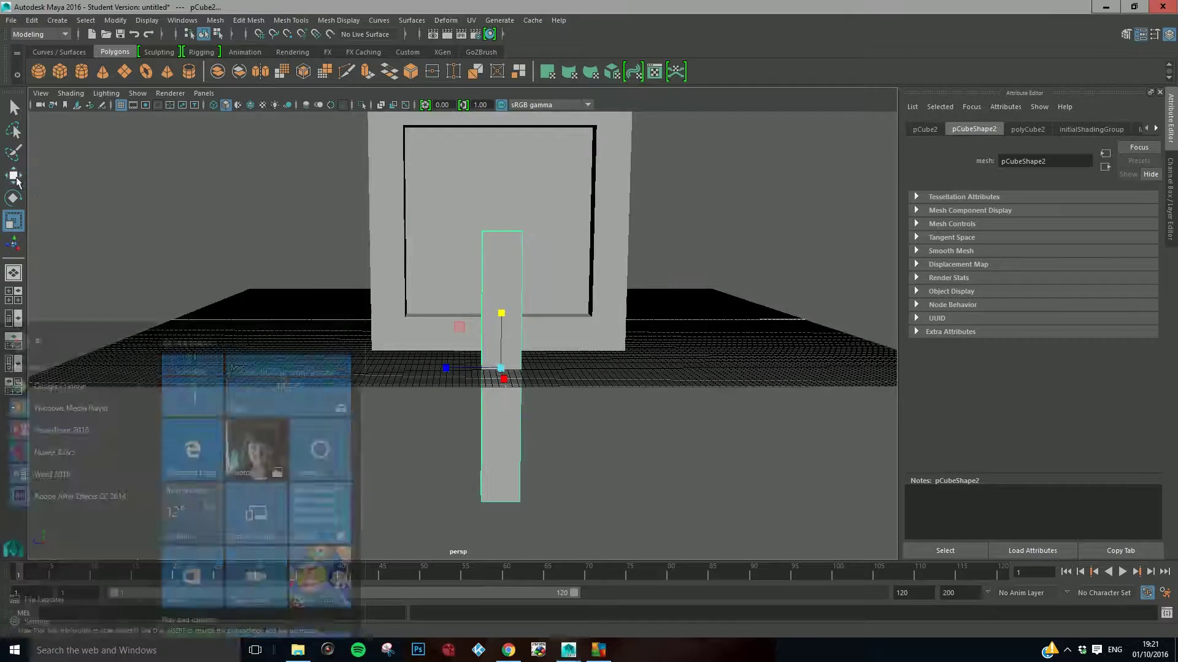
- Move the plank along X back towards the crate until it sits against the end panel
left_click_drag(599, 433, 489, 421, "alt")
key("w")
key("super")
key("super")
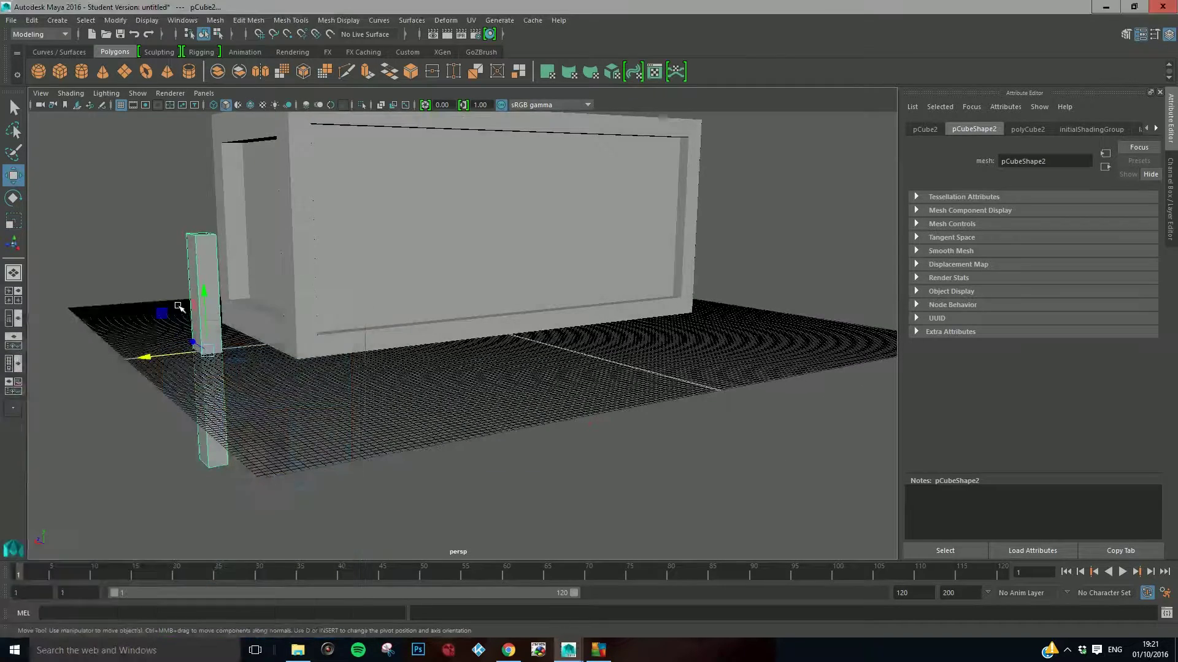
left_click_drag(146, 355, 332, 348)
left_click(14, 220)
left_click(14, 176)
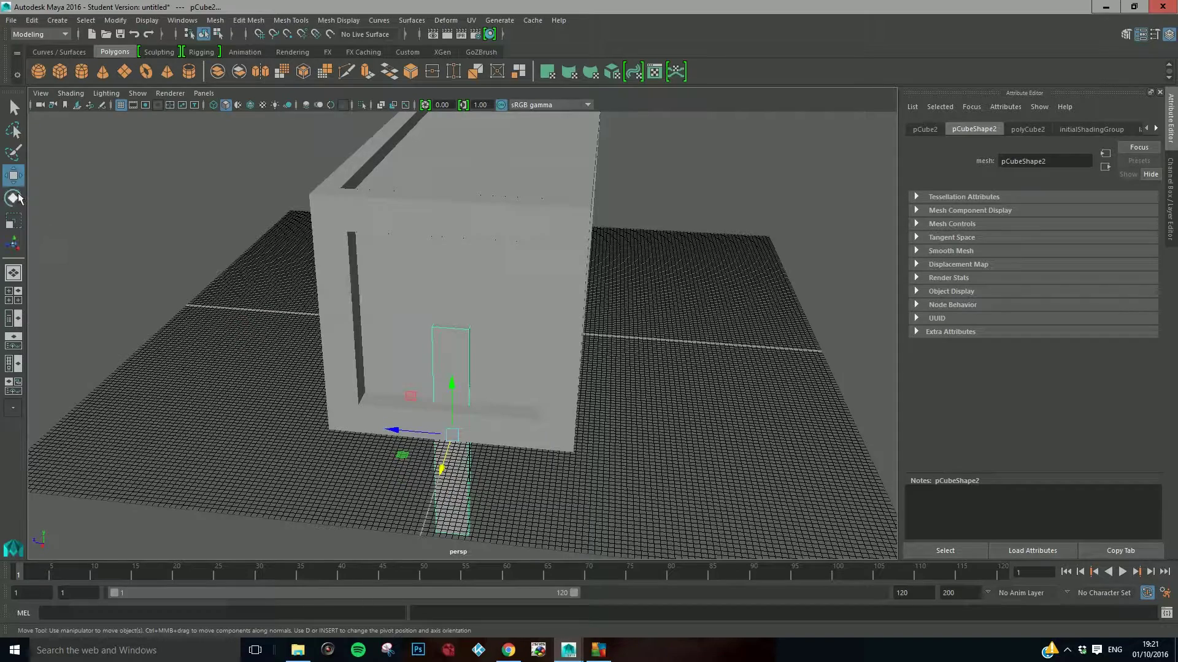
- Rotate the plank about -38 degrees around X and move it up and inward into the crate's end recess
left_click(19, 195)
left_click_drag(484, 391, 386, 539)
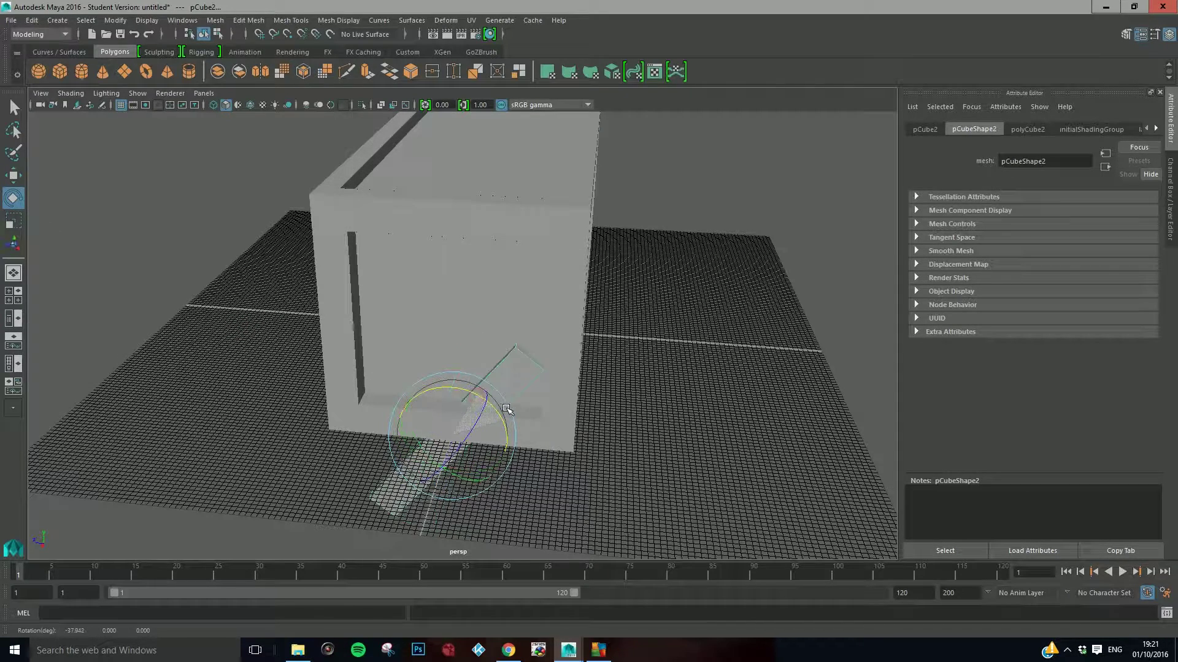
key("w")
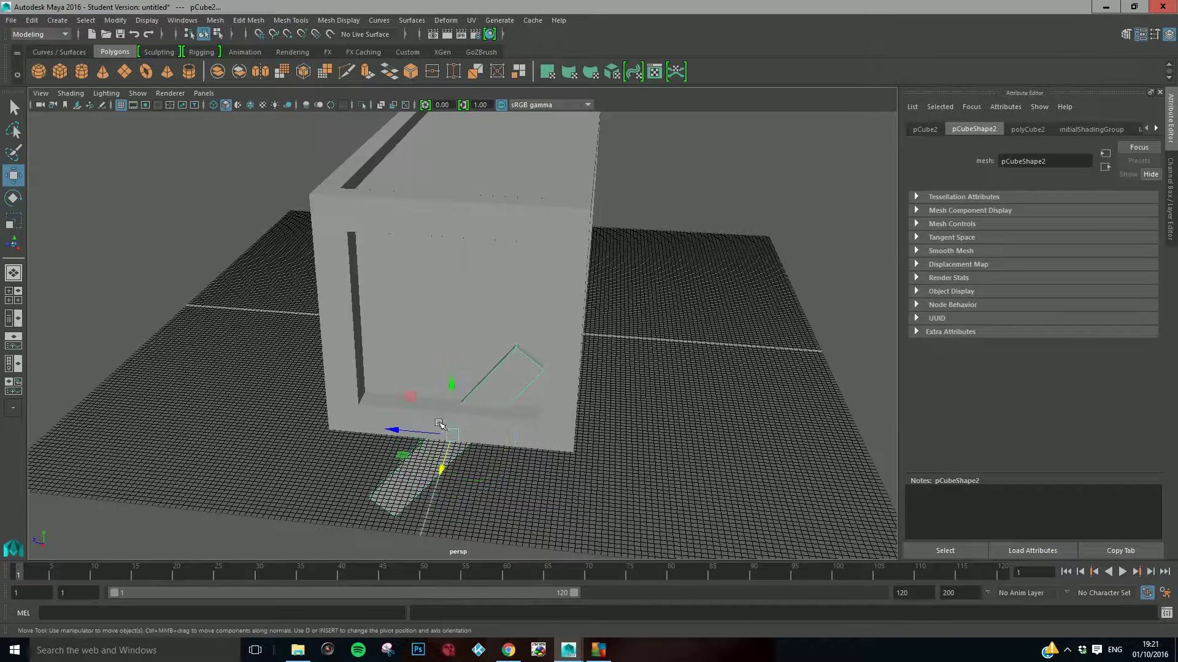
left_click_drag(411, 394, 387, 291)
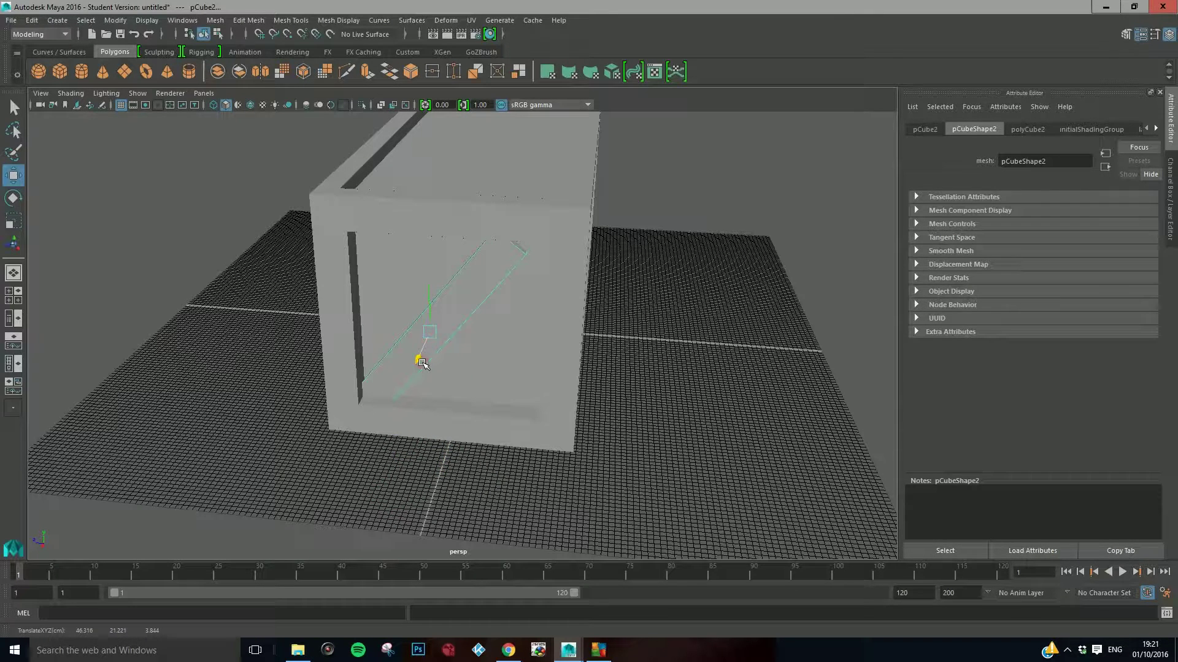
left_click_drag(387, 292, 395, 276)
left_click_drag(518, 411, 562, 287, "alt")
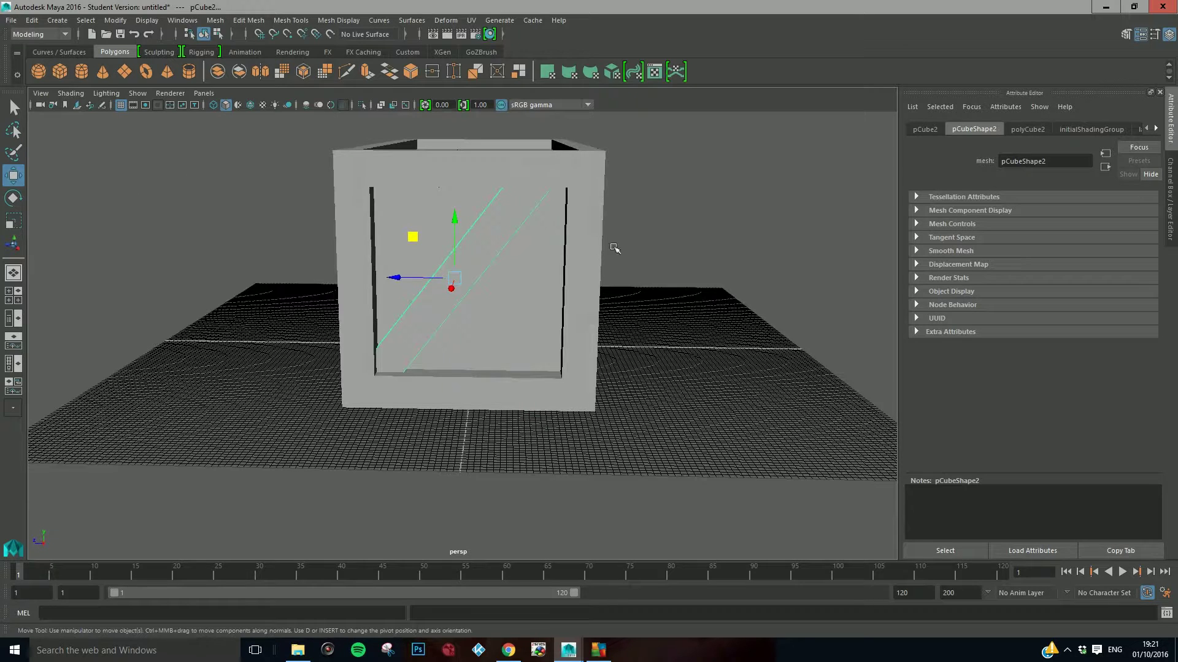
- Fine-tune the plank's tilt and shift it slightly so it runs diagonally from the recess's lower corner
left_click(13, 197)
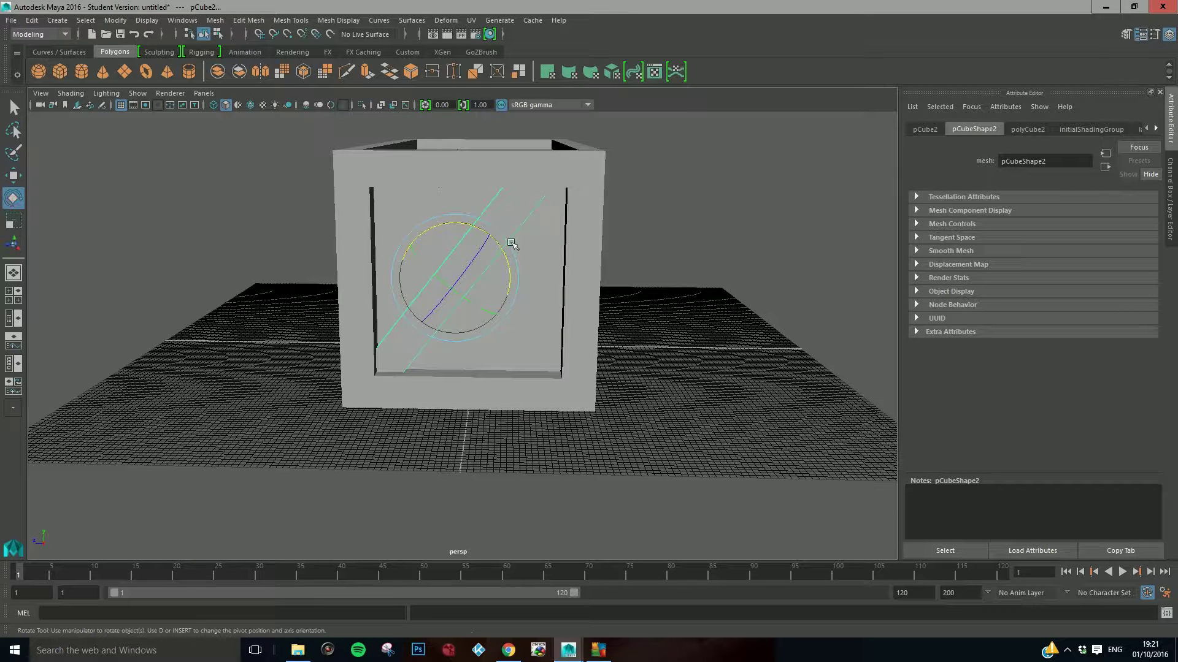
left_click_drag(504, 255, 512, 255)
left_click(13, 175)
left_click_drag(415, 238, 418, 249)
- Select the plank's upper end face and move it outward so the diagonal plank reaches the frame's upper corner
left_click_drag(545, 222, 546, 275, "alt")
left_click_drag(452, 245, 485, 234, "alt")
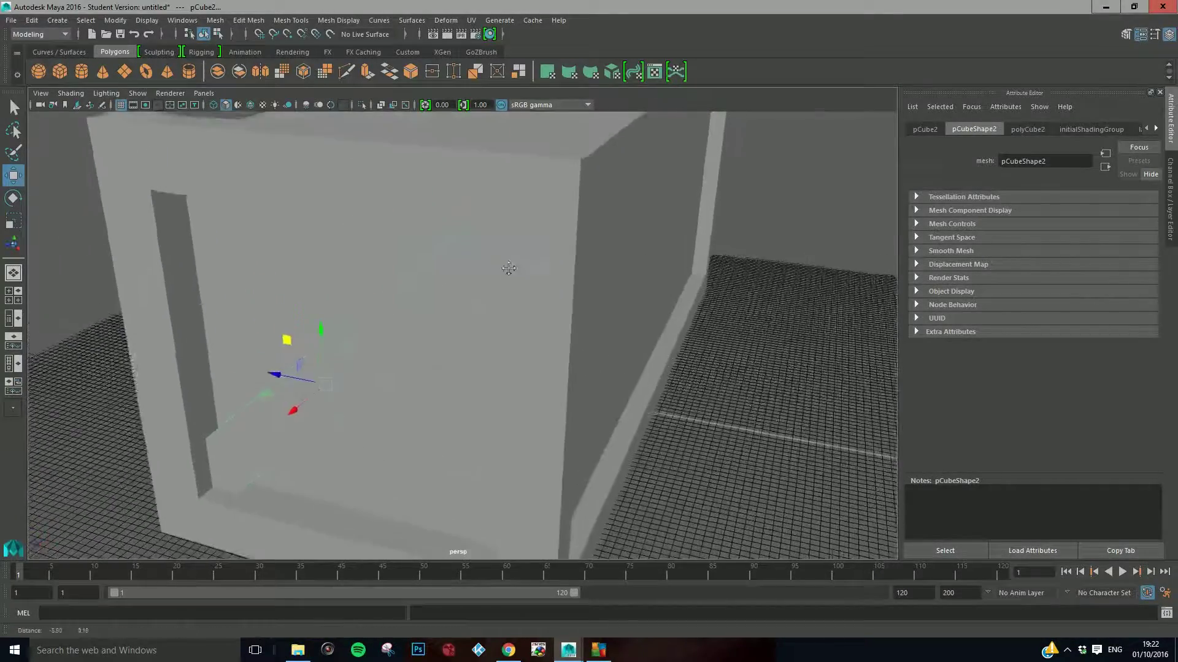
right_click(485, 233)
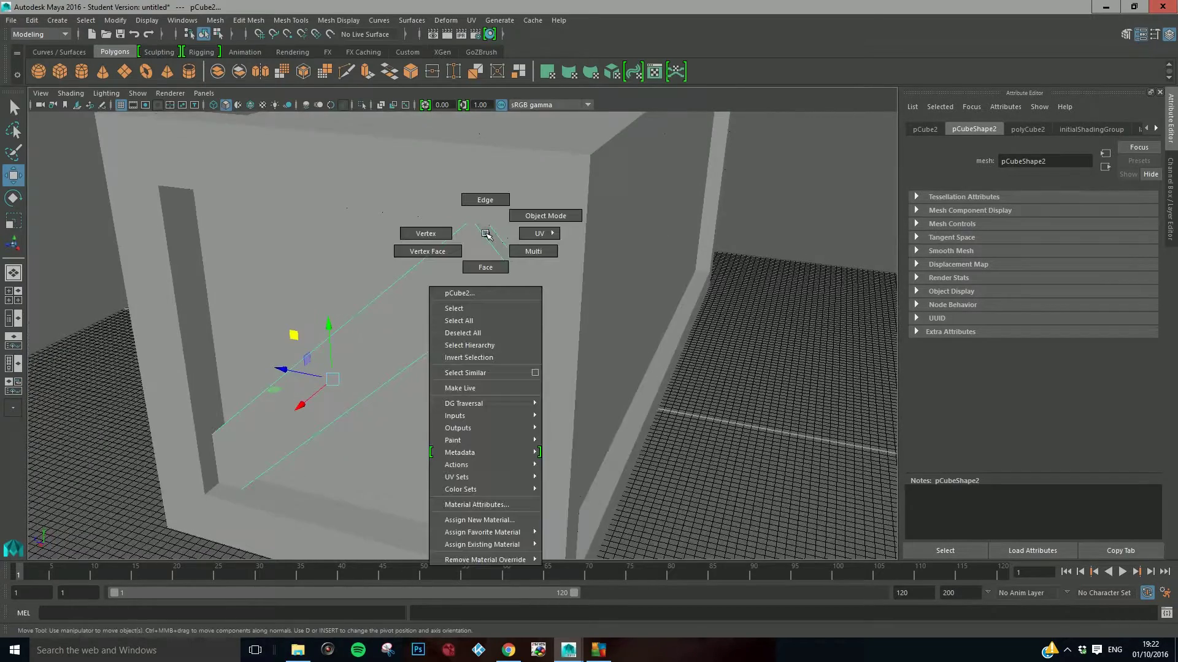
left_click(496, 268)
left_click(495, 244)
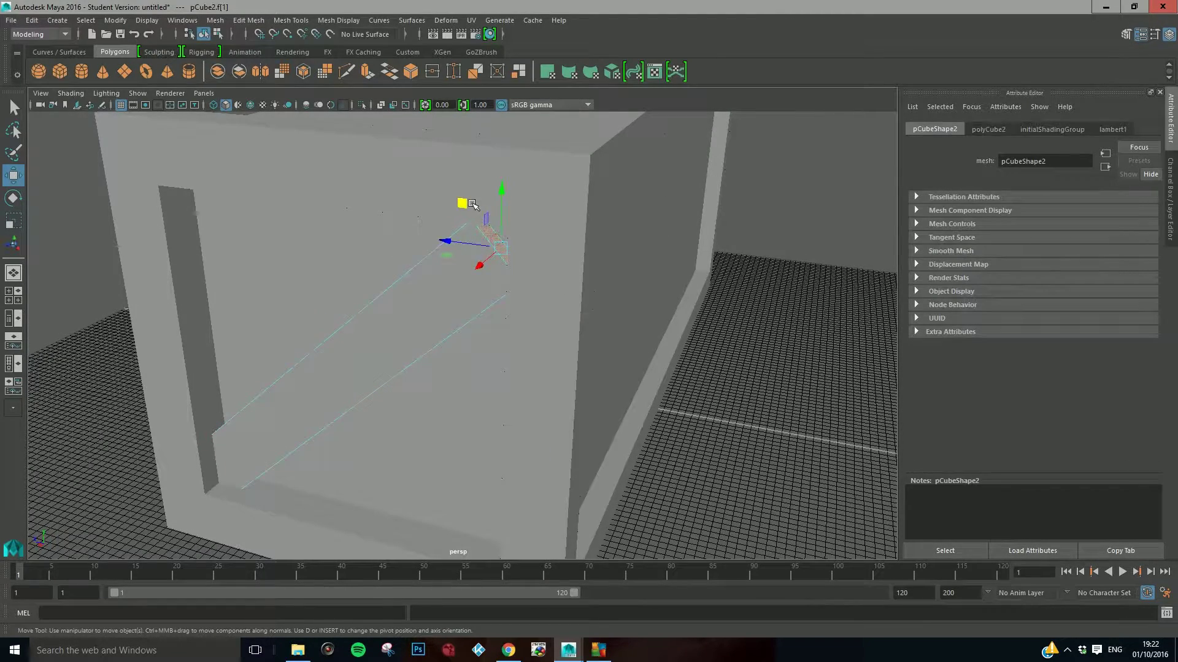
left_click_drag(533, 281, 495, 315, "alt")
middle_click_drag(501, 196, 319, 345)
left_click_drag(319, 345, 325, 374, "alt")
middle_click_drag(328, 354, 556, 142)
left_click(850, 366)
scroll(767, 389, "down", 4)
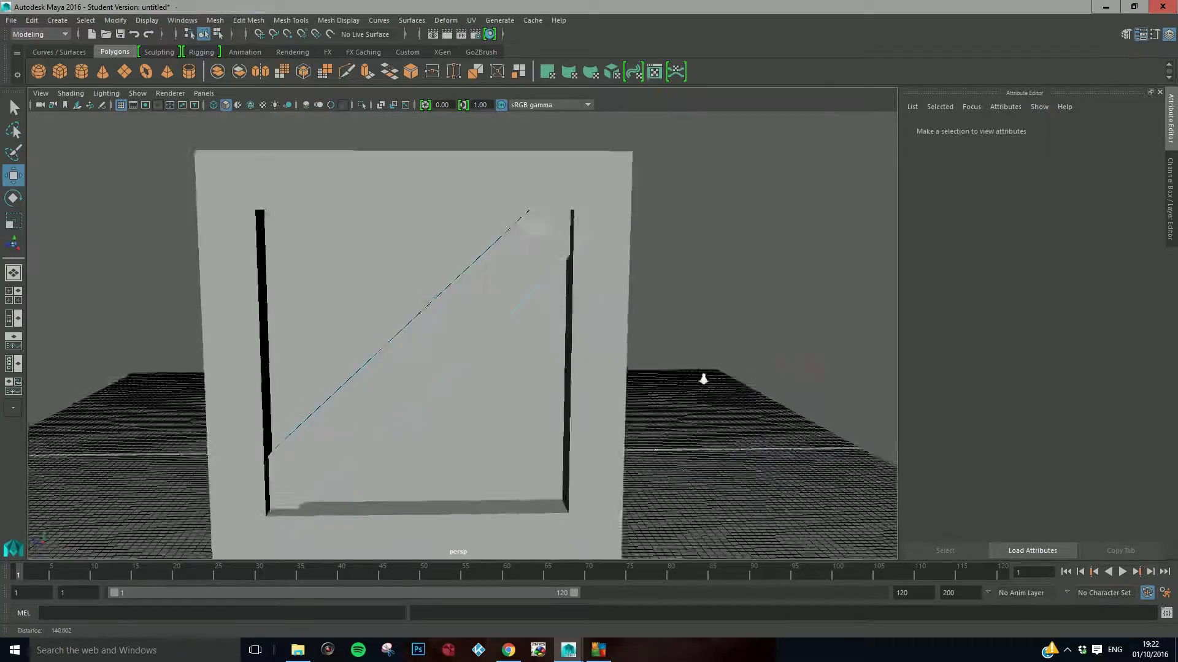
- Return to object mode and select the whole diagonal plank
right_click_drag(456, 322, 489, 303)
left_click_drag(576, 342, 634, 356, "alt")
left_click(530, 374)
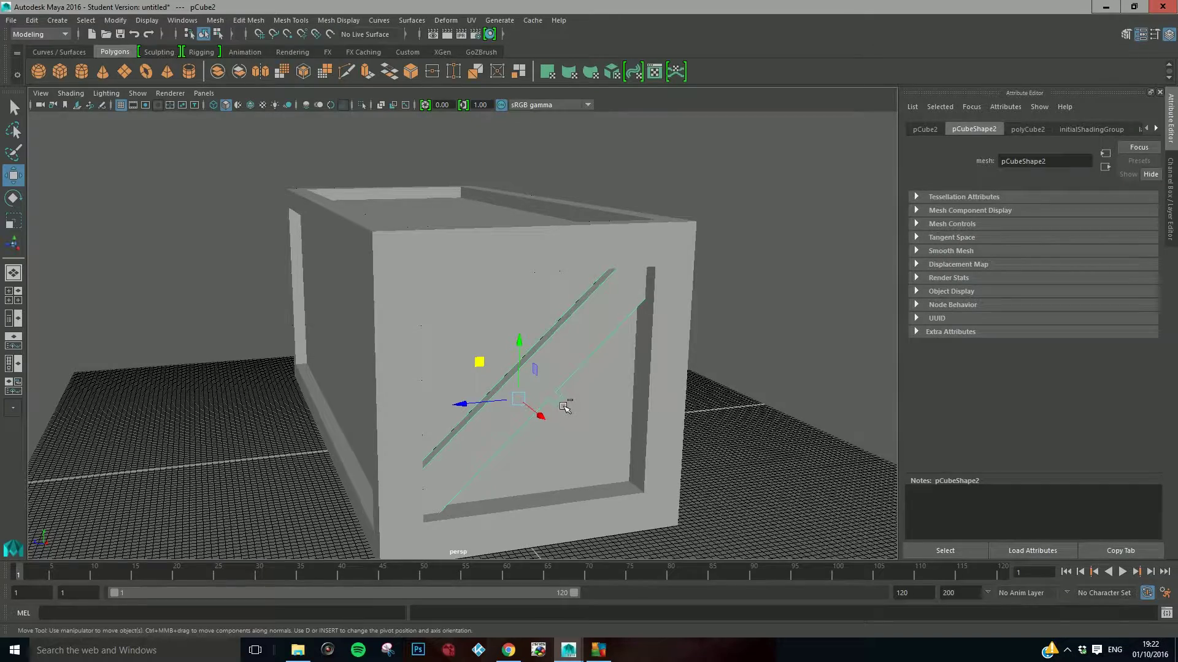
- Duplicate the diagonal plank and move the copy along X to about -47.3, into the recess at the crate's opposite end
key("ctrl+d")
left_click_drag(549, 417, 559, 385, "alt")
left_click_drag(400, 367, 441, 365)
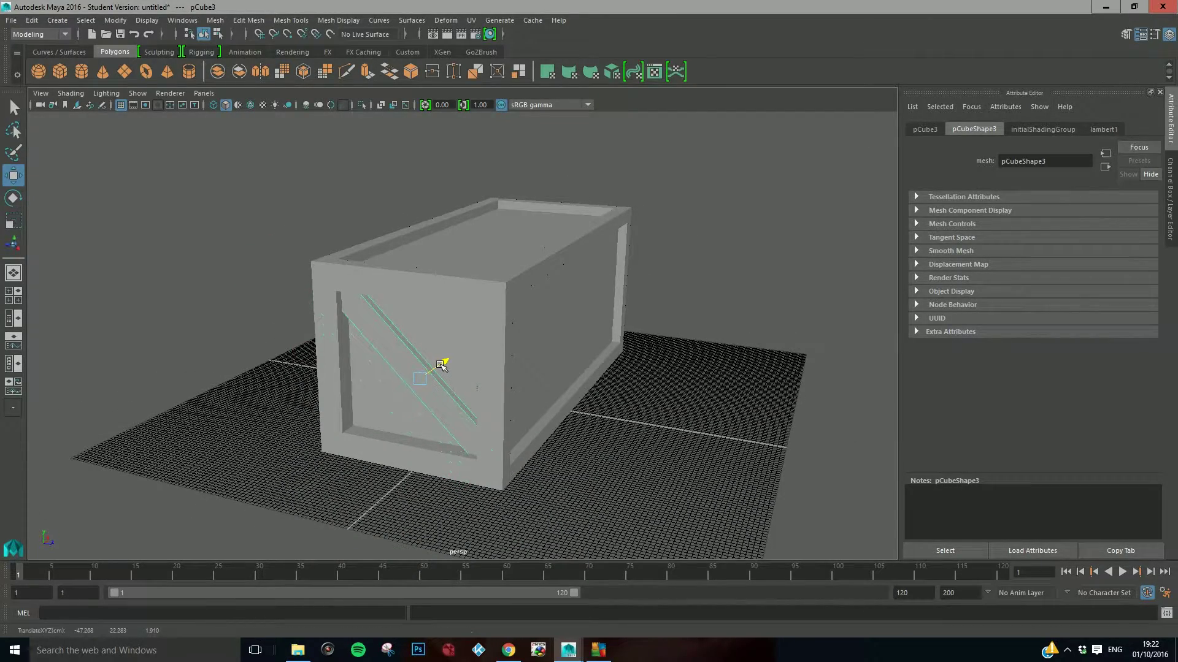
left_click_drag(561, 393, 571, 385, "alt")
left_click(663, 385)
- Select the duplicated diagonal plank in the recess at the crate's opposite end
left_click_drag(498, 376, 307, 384, "alt")
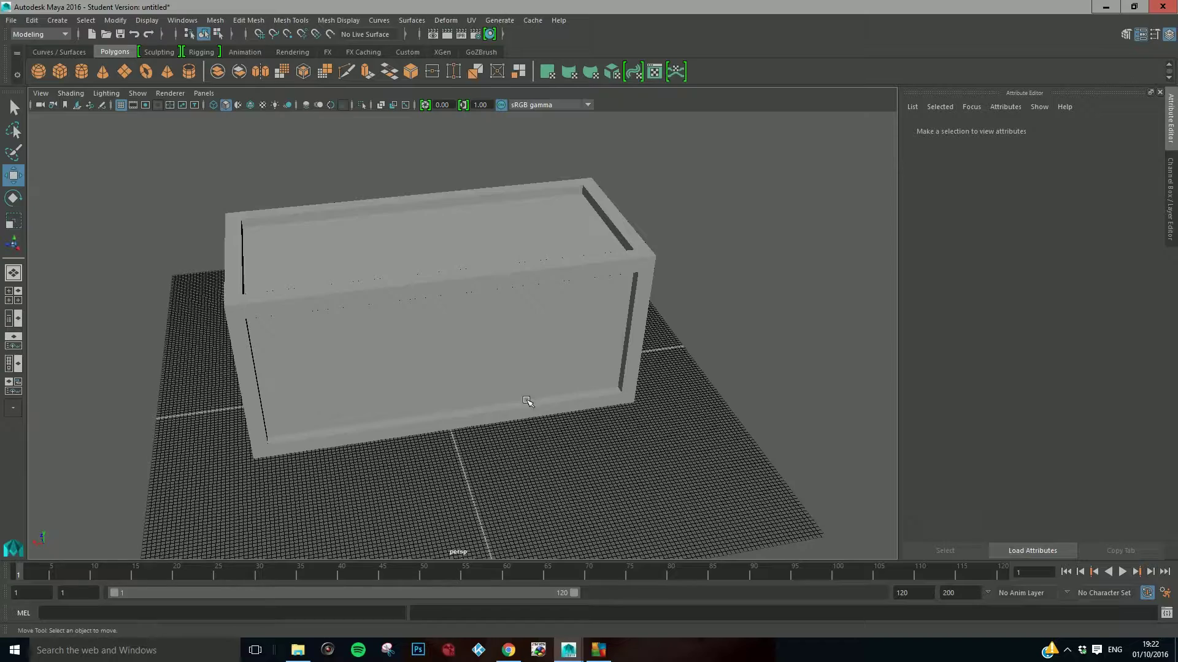
left_click_drag(554, 482, 386, 488, "alt")
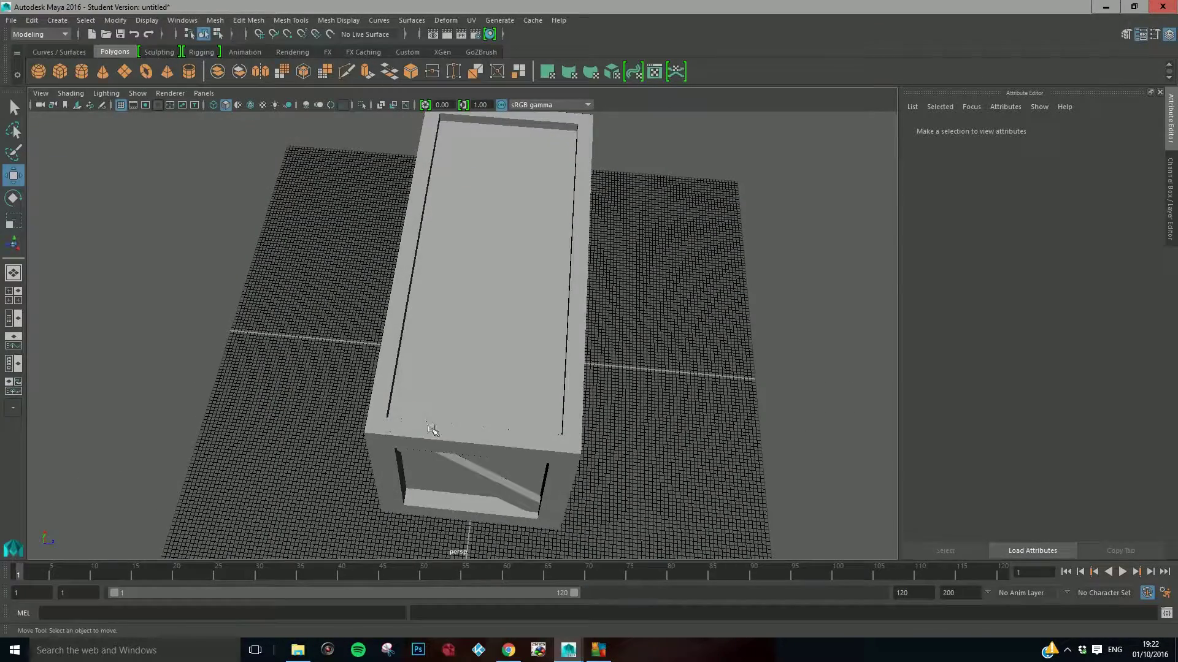
left_click(466, 470)
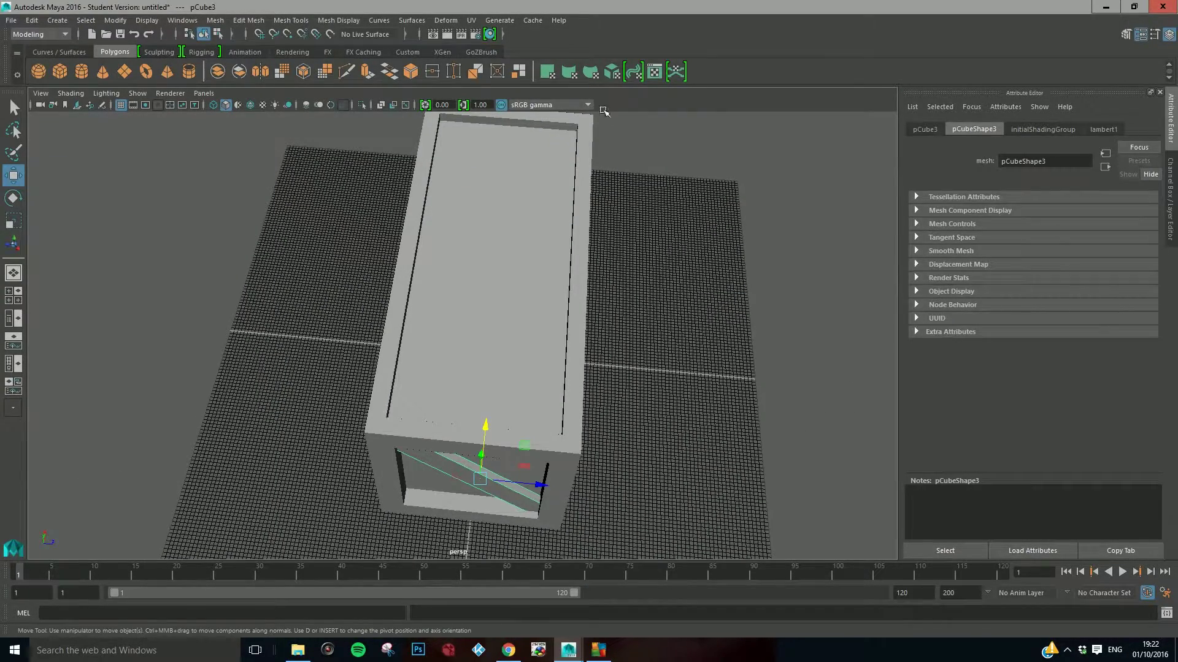
left_click_drag(643, 92, 460, 316, "alt")
left_click_drag(428, 407, 770, 406, "alt")
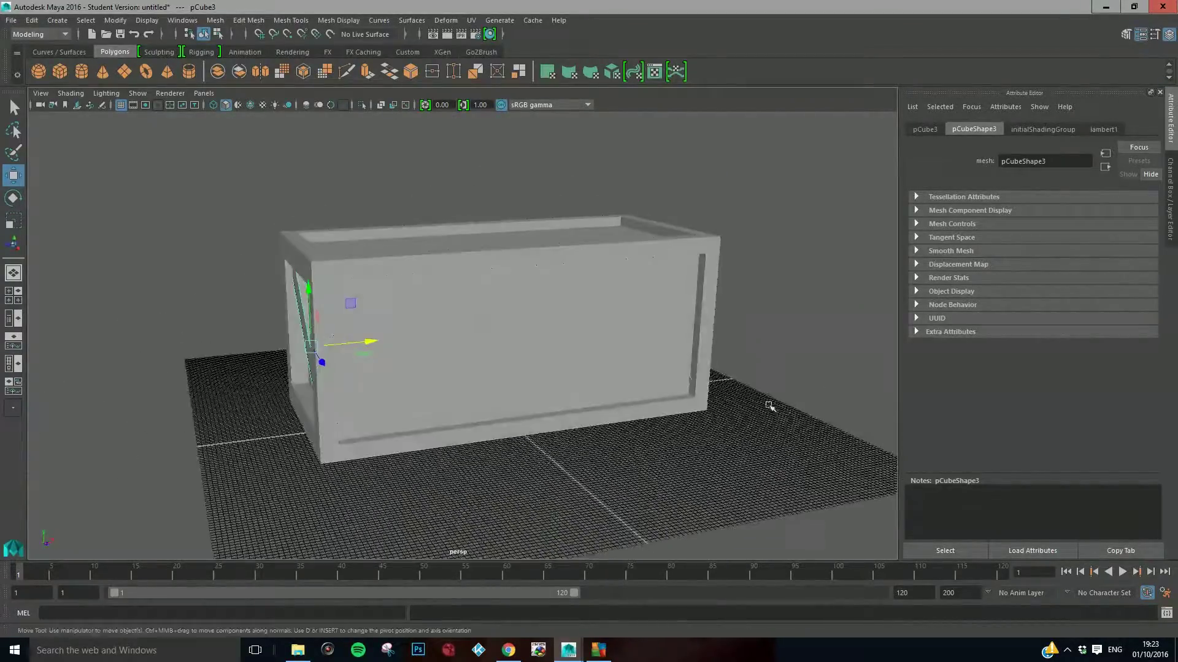
- Save the scene as wooden_Crate in Maya Binary format in the Wooden Crate project's scenes folder, accepting the student version notice
left_click(11, 20)
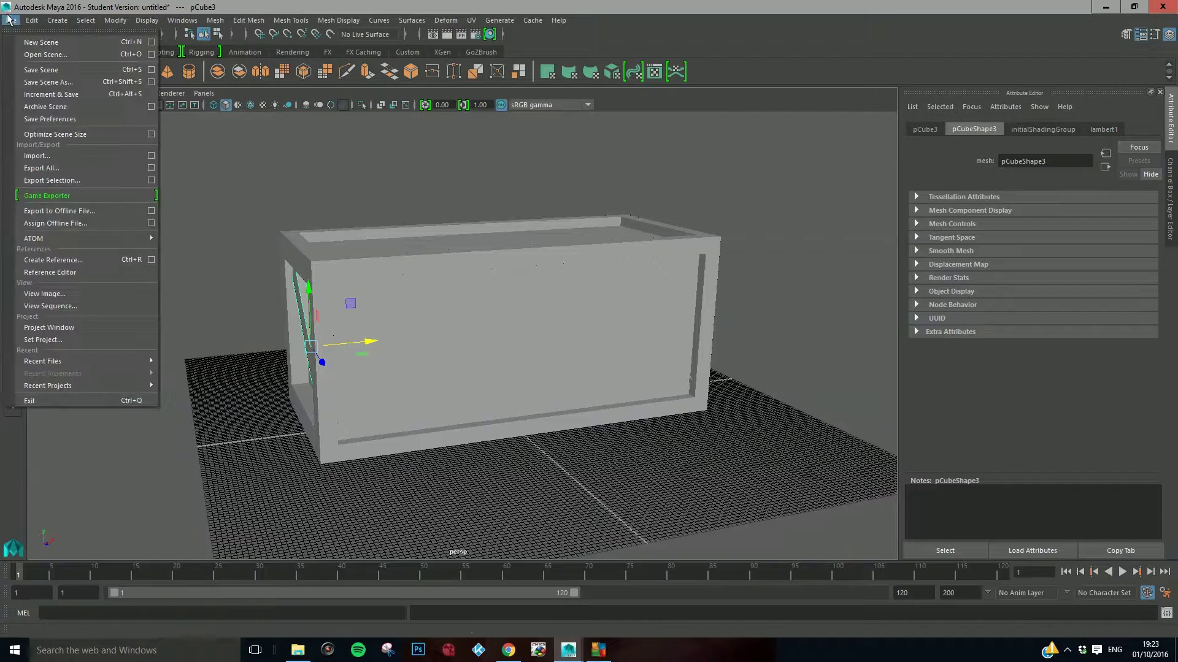
left_click(50, 83)
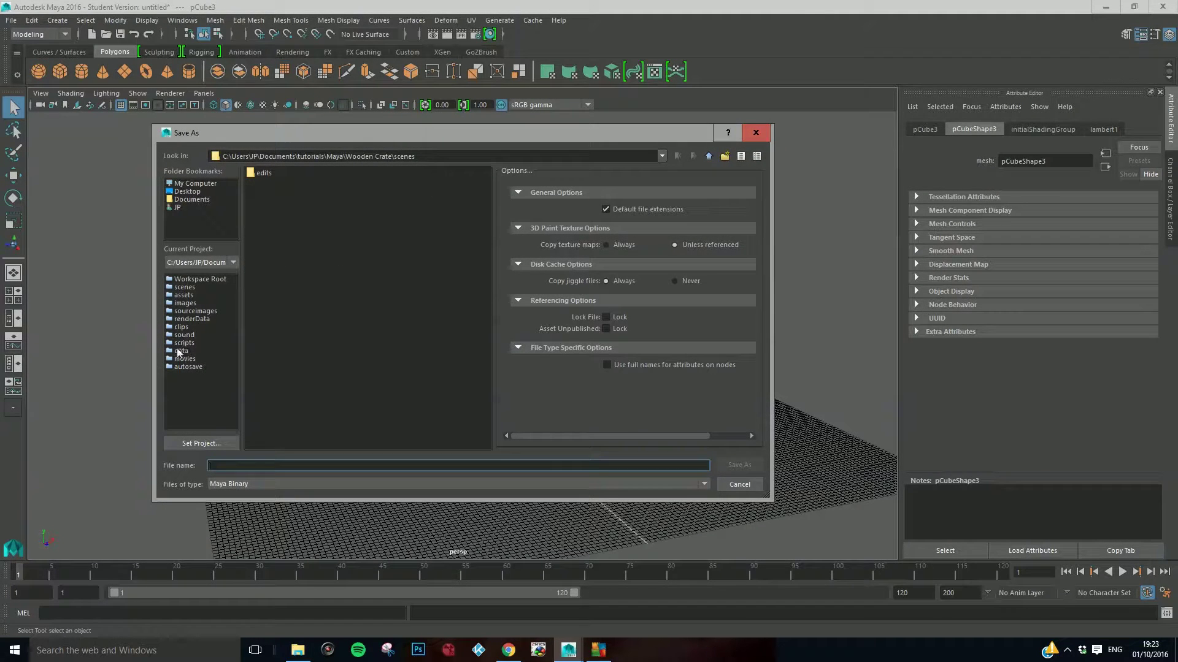
type("woodenCrate")
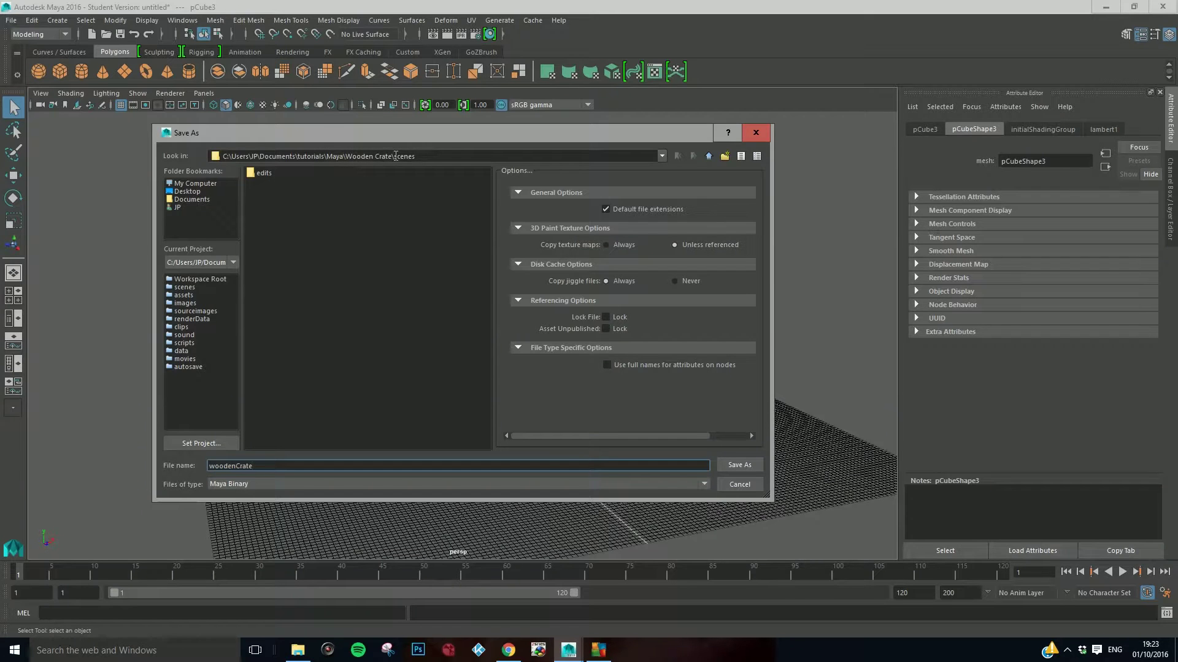
key("Left")
key("Left")
key("Left")
key("Left")
key("Left")
type("_")
left_click(743, 467)
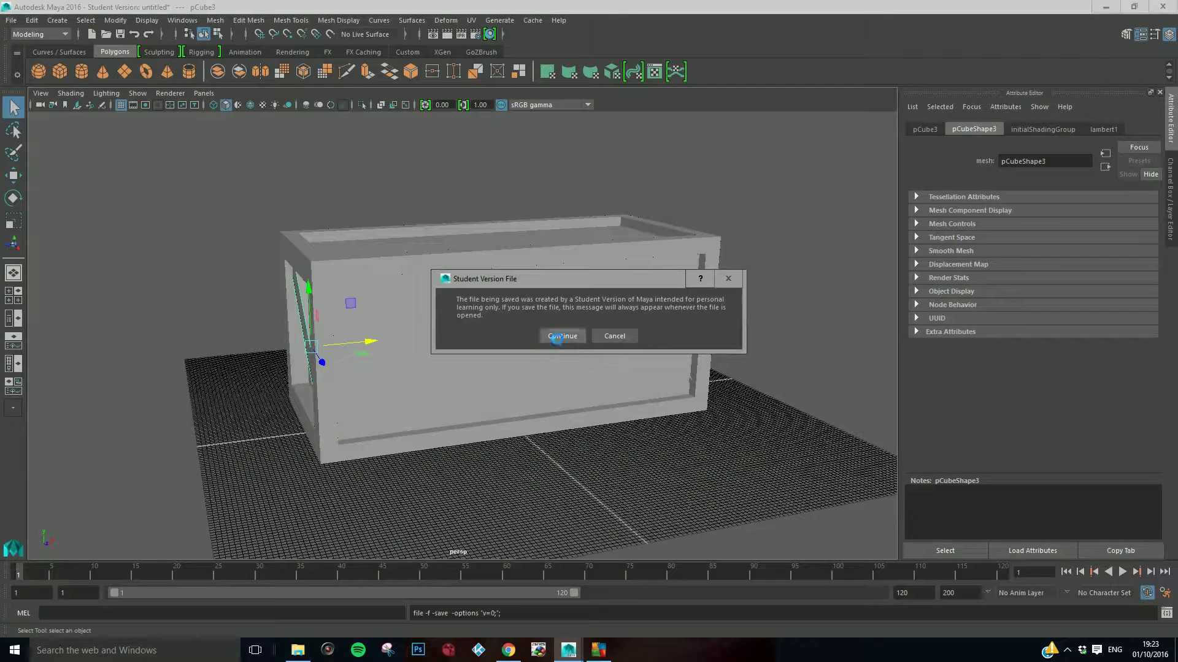
left_click(560, 336)
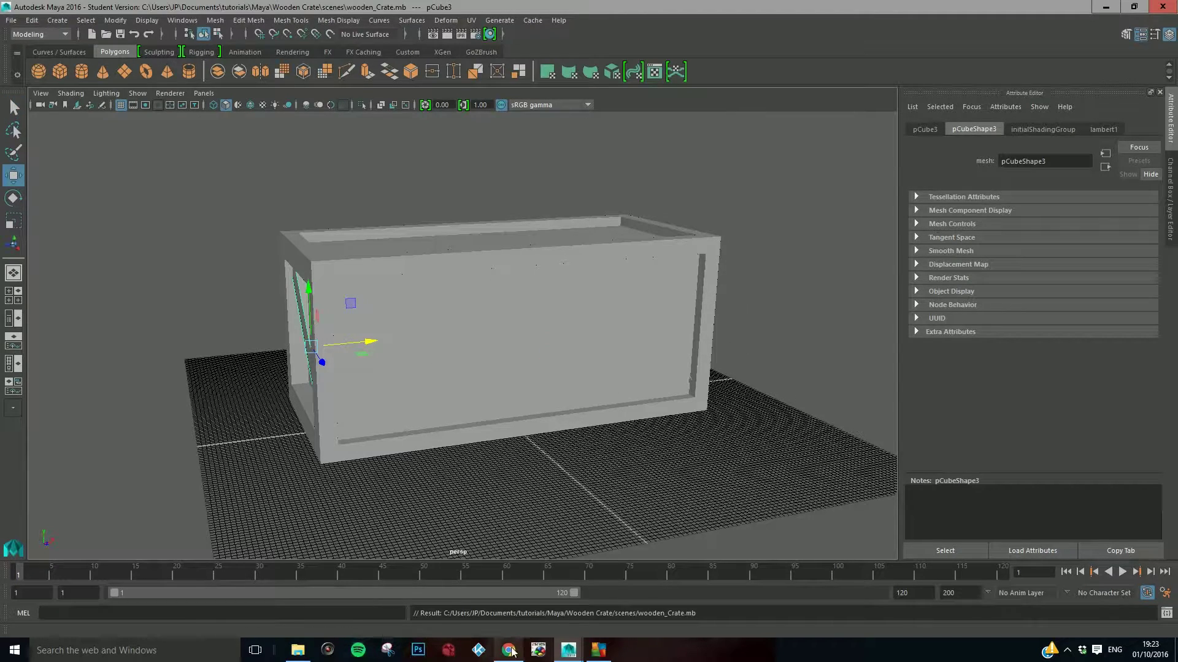
- Switch to File Explorer and open the Wooden Crate project's scenes folder to check the saved scene file
left_click(297, 650)
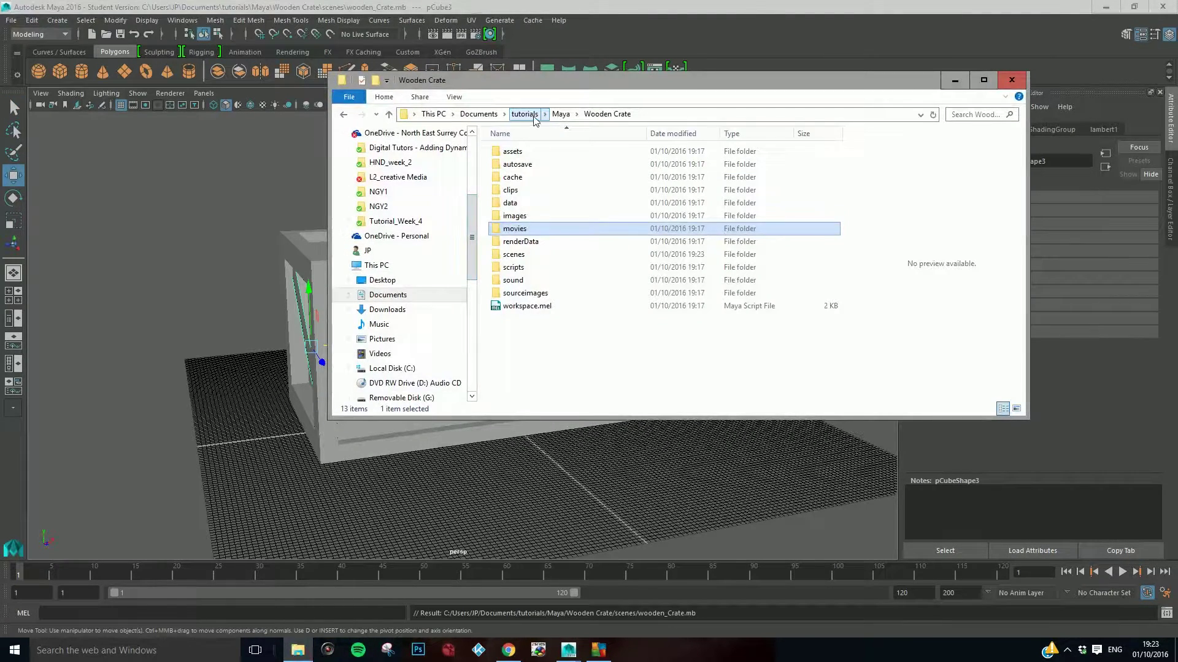
double_click(521, 255)
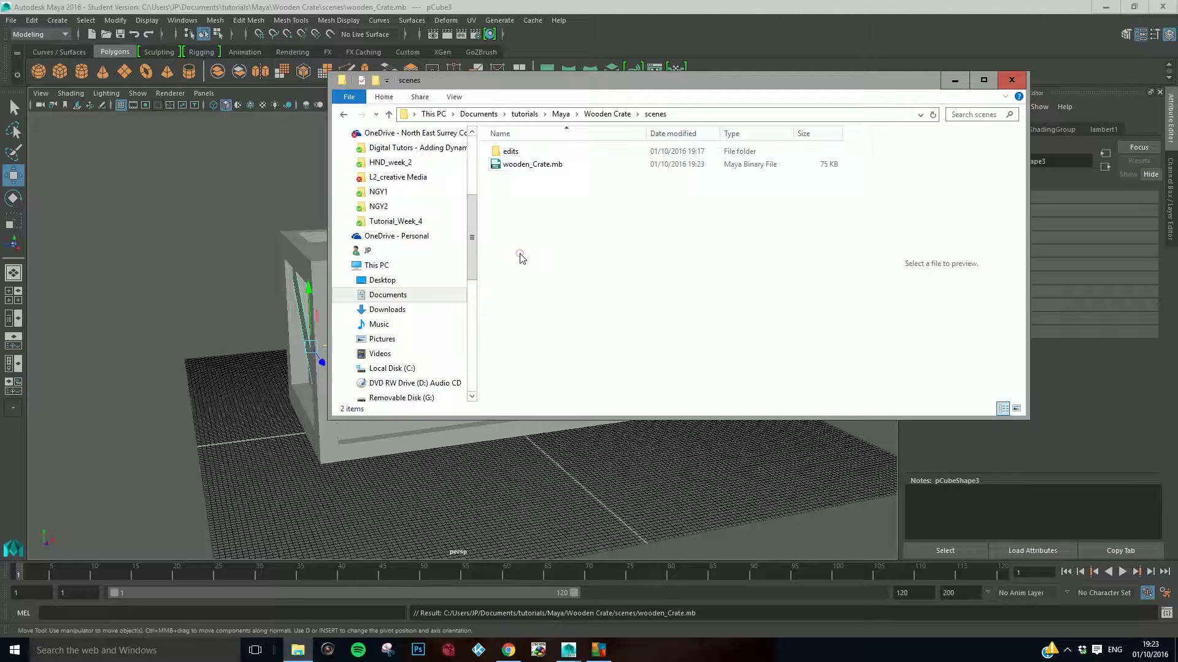